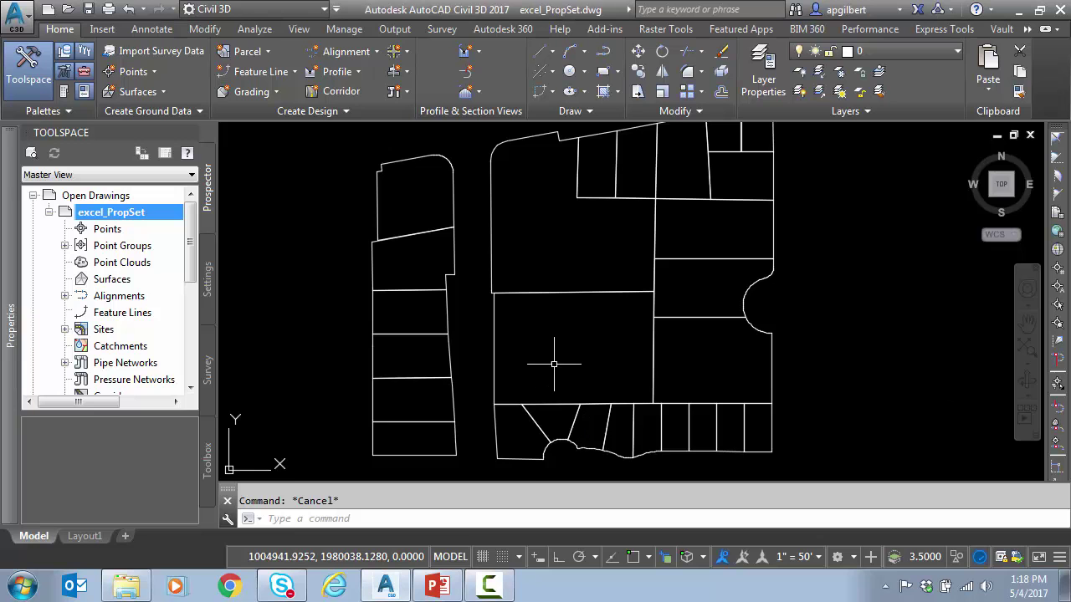
# - View the property set data of the upper-left parcel outline in the Properties palette
pyautogui.moveTo(554, 359); pyautogui.dragTo(535, 379, button='middle')
pyautogui.click(475, 247)
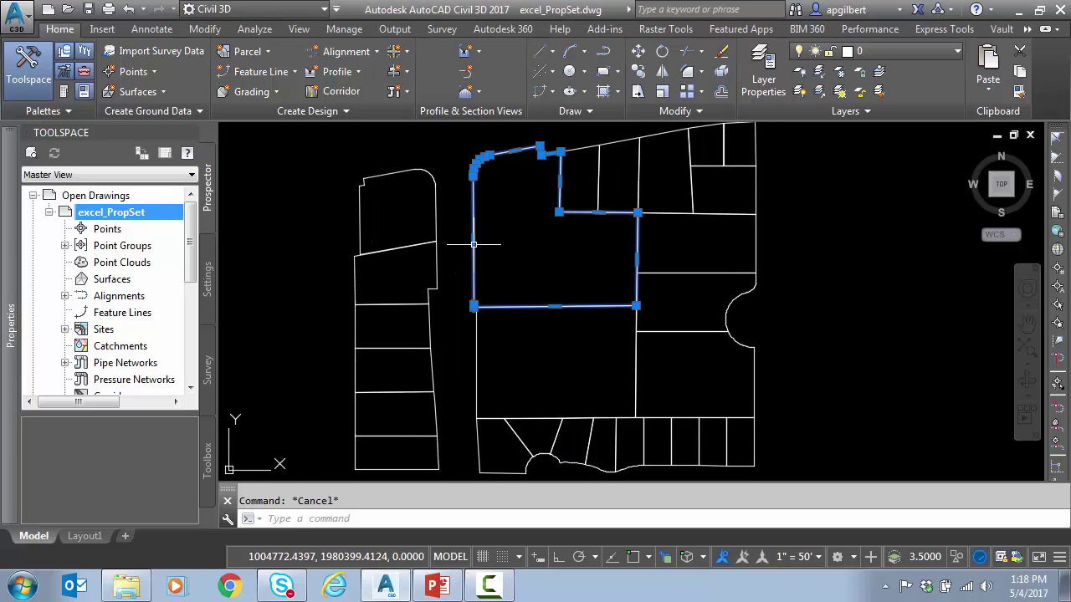
pyautogui.hotkey('ctrl', '1')
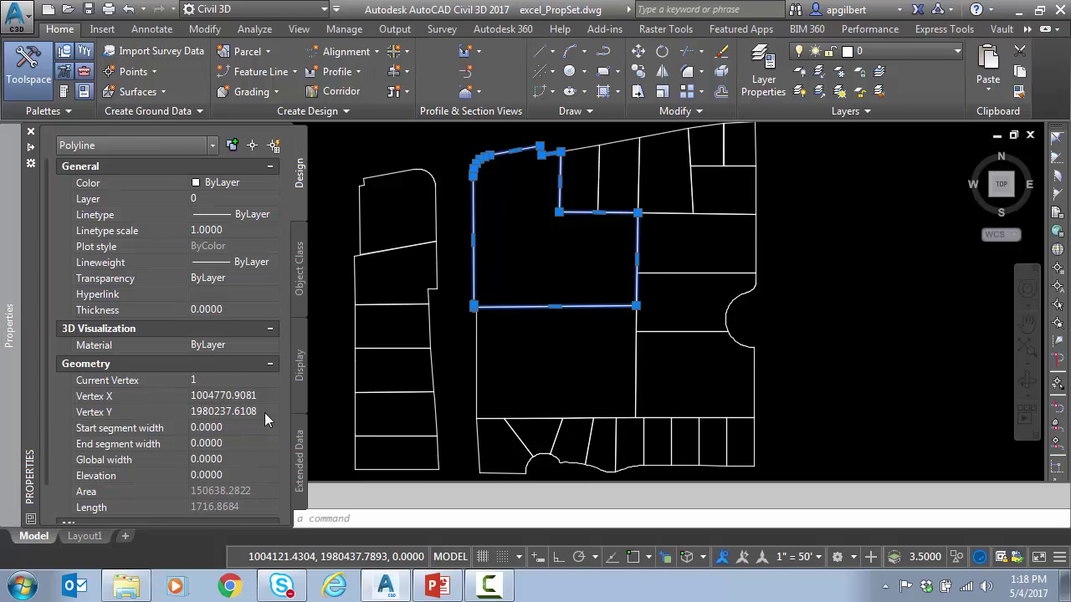
pyautogui.click(299, 464)
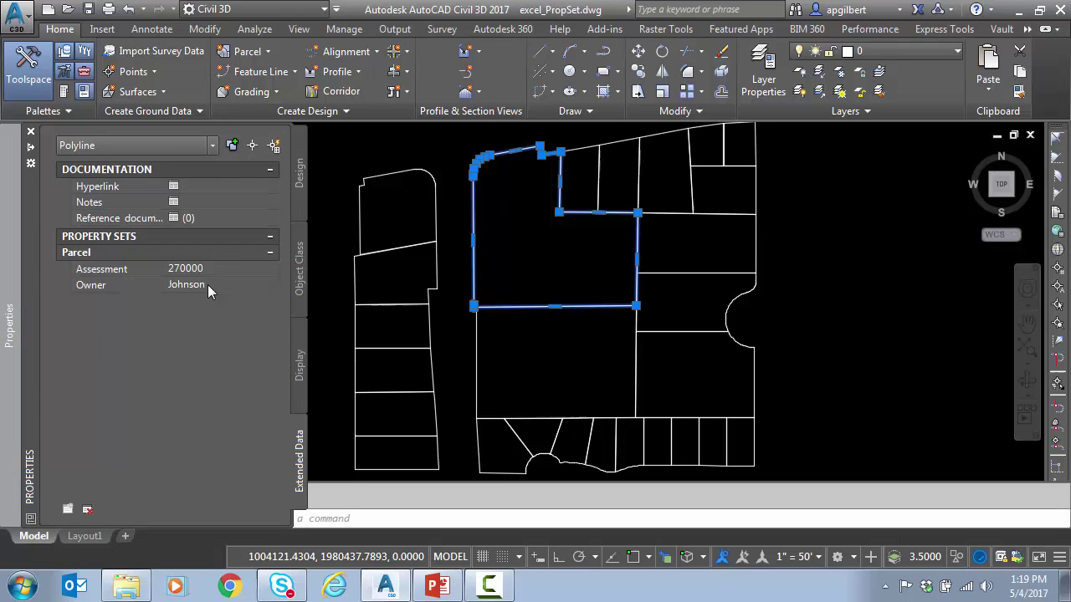
pyautogui.press('Escape')
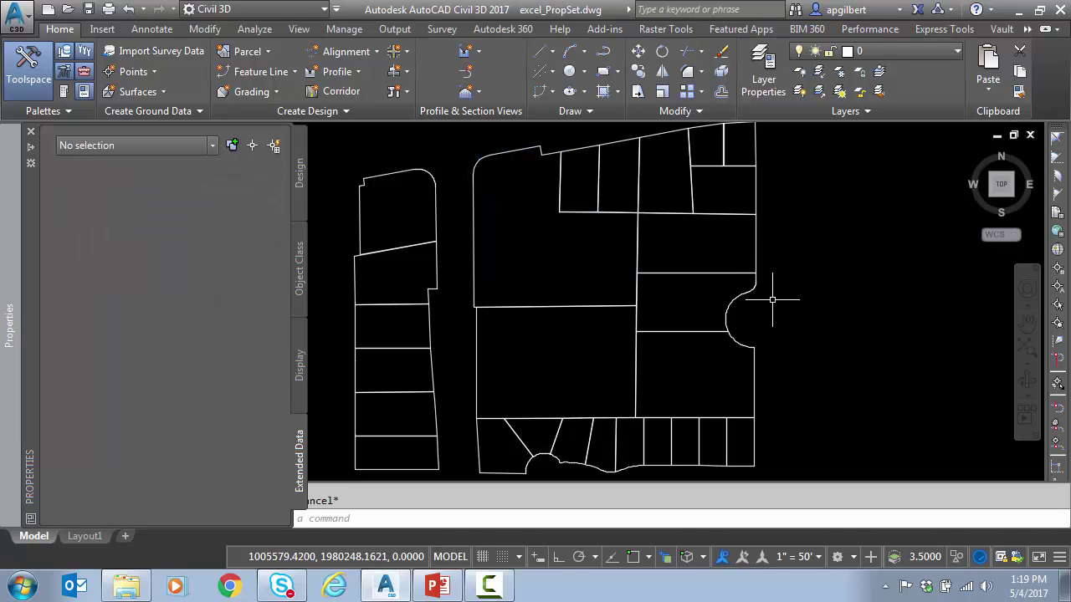
# - Select the first overlapping parcel polyline beside the curved cul-de-sac, then deselect it
pyautogui.click(713, 274)
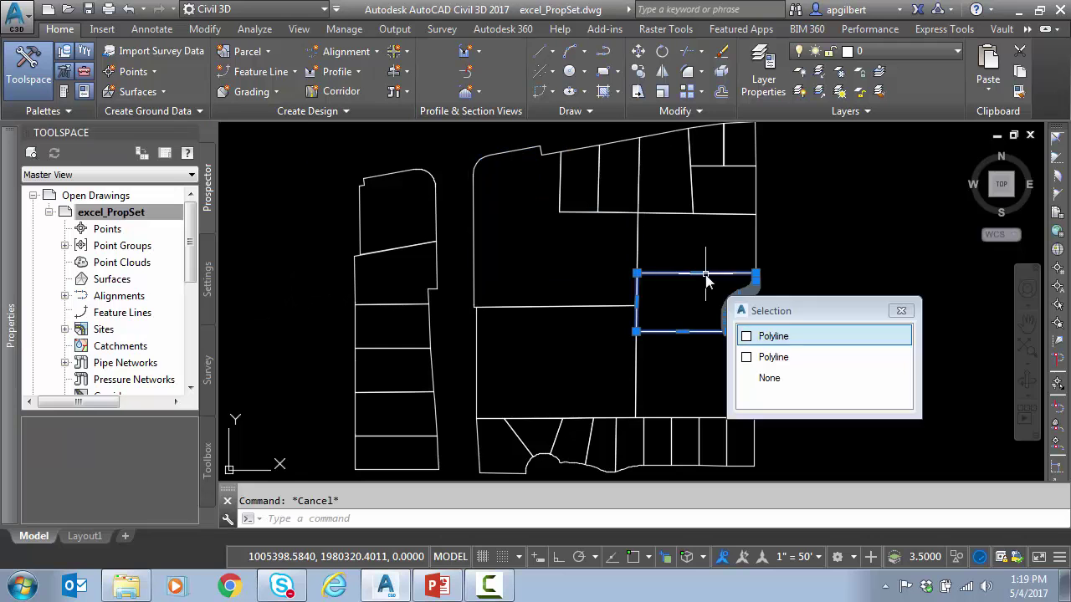
pyautogui.click(796, 338)
pyautogui.moveTo(4, 271)
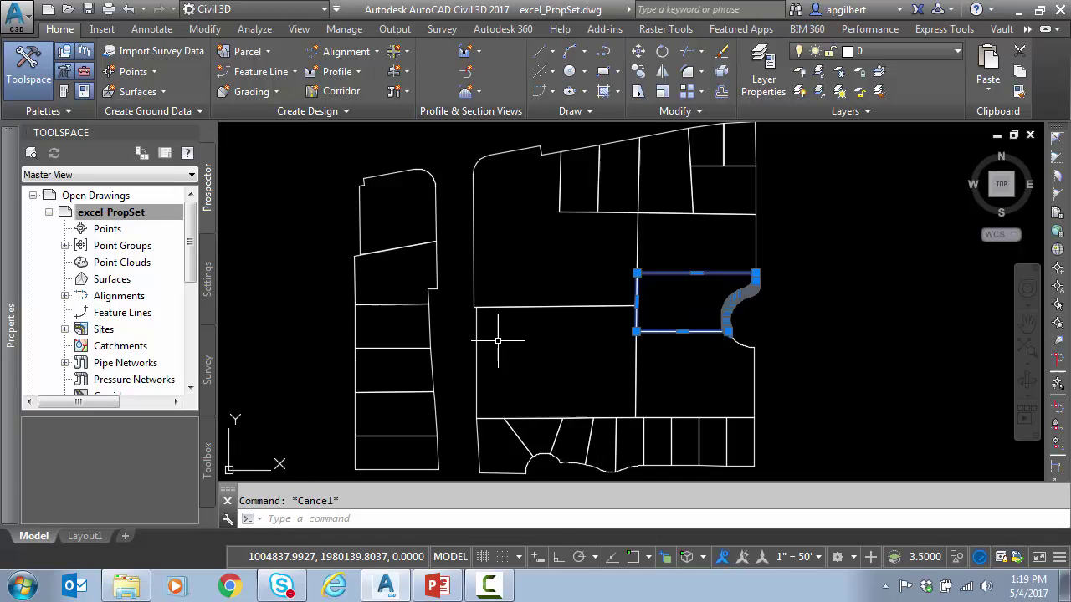
pyautogui.press('Escape')
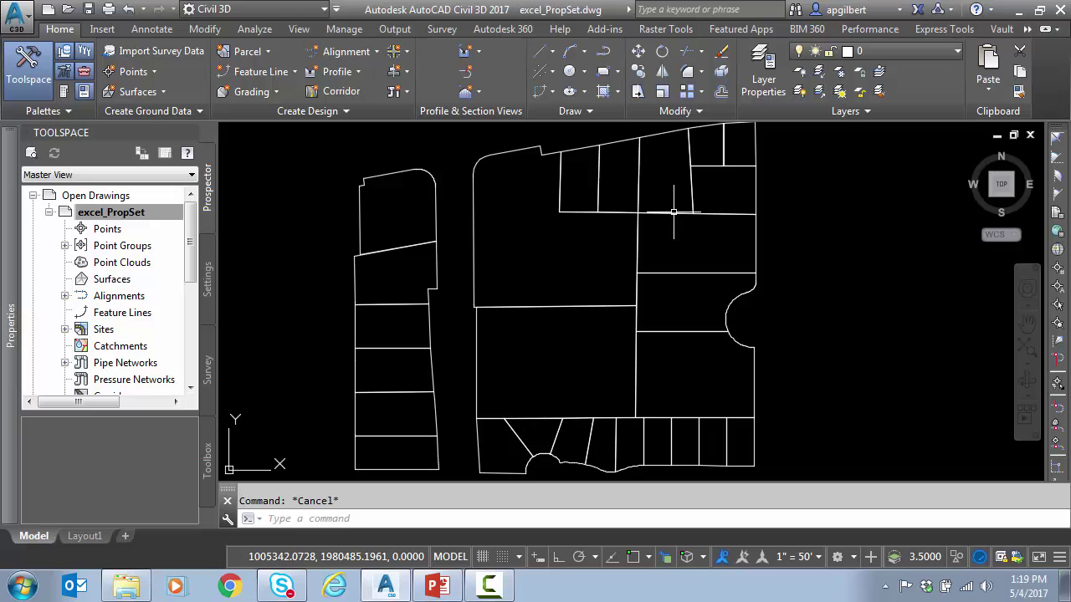
# - Run EXPORTPROPERTYDATA on the 11 parcels caught in a crossing window
pyautogui.click(318, 520)
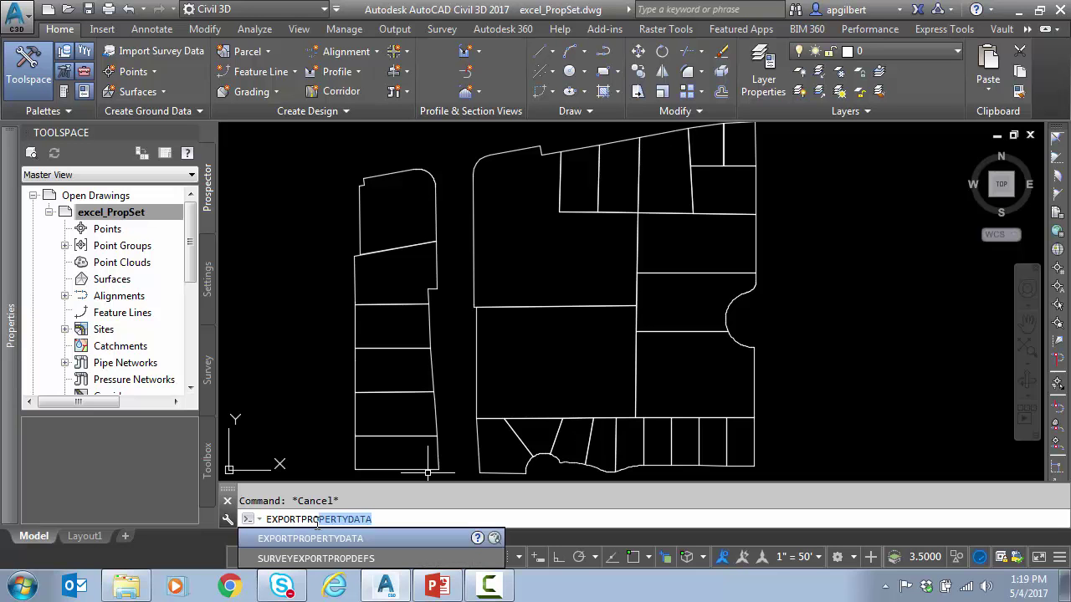
pyautogui.click(337, 539)
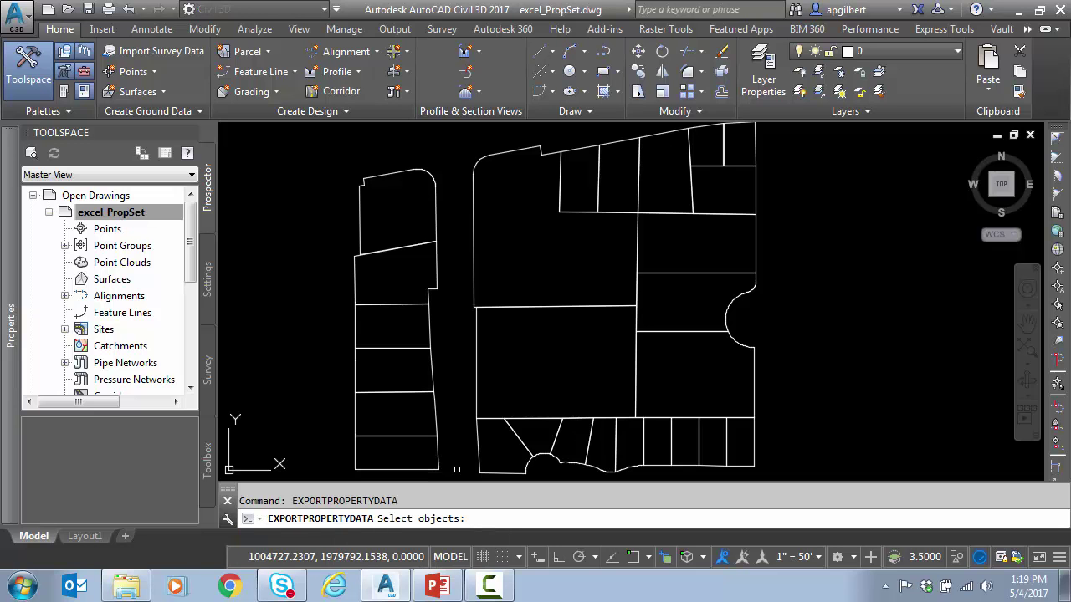
pyautogui.click(811, 142)
pyautogui.click(478, 347)
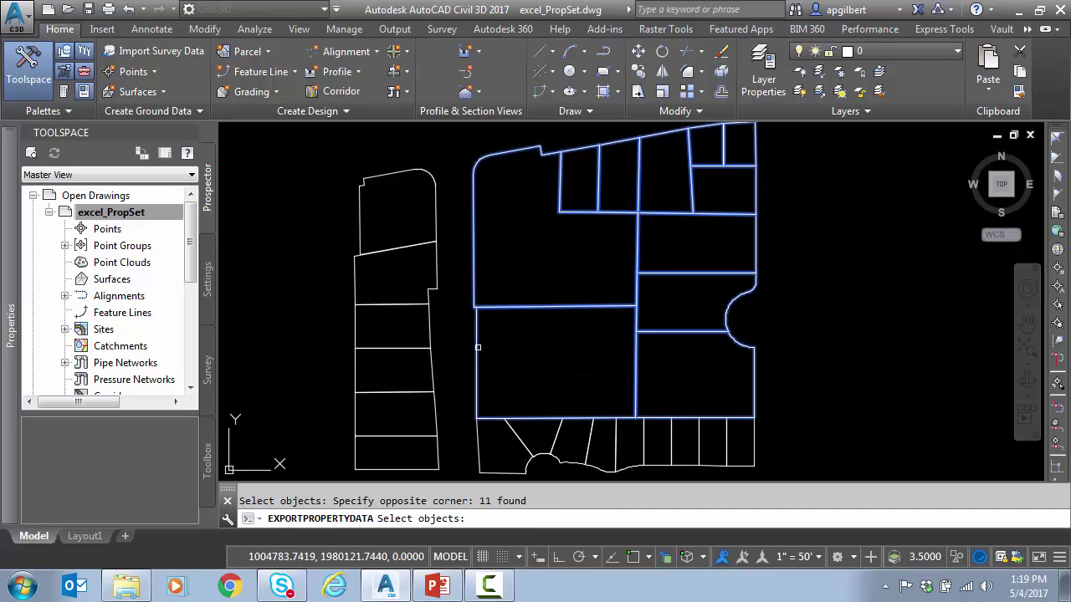
pyautogui.press('Return')
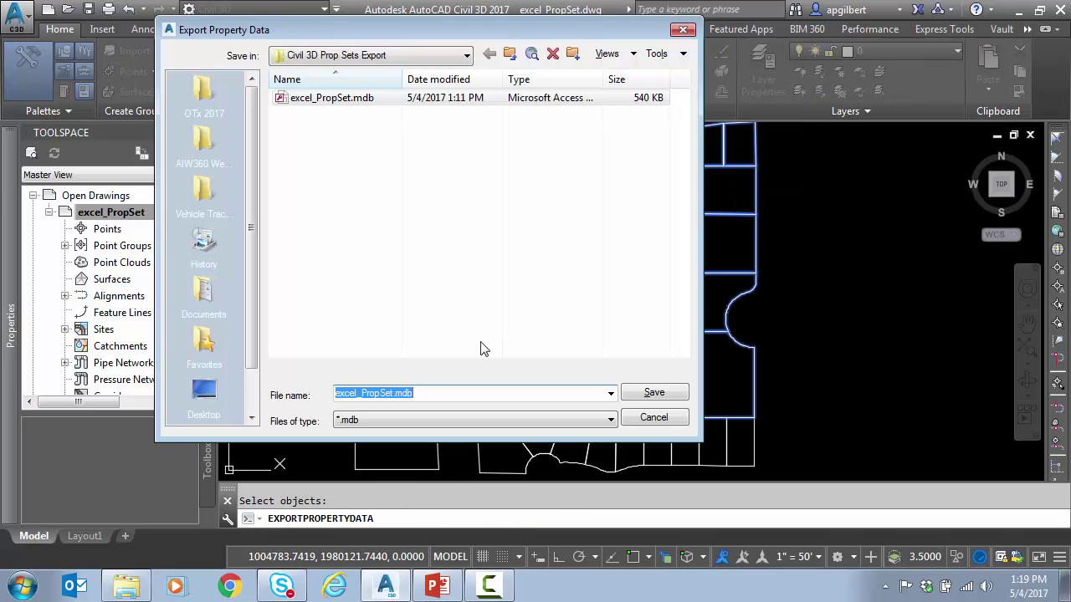
# - Save the export as excel_PropSet.mdb, replacing the existing database
pyautogui.click(326, 102)
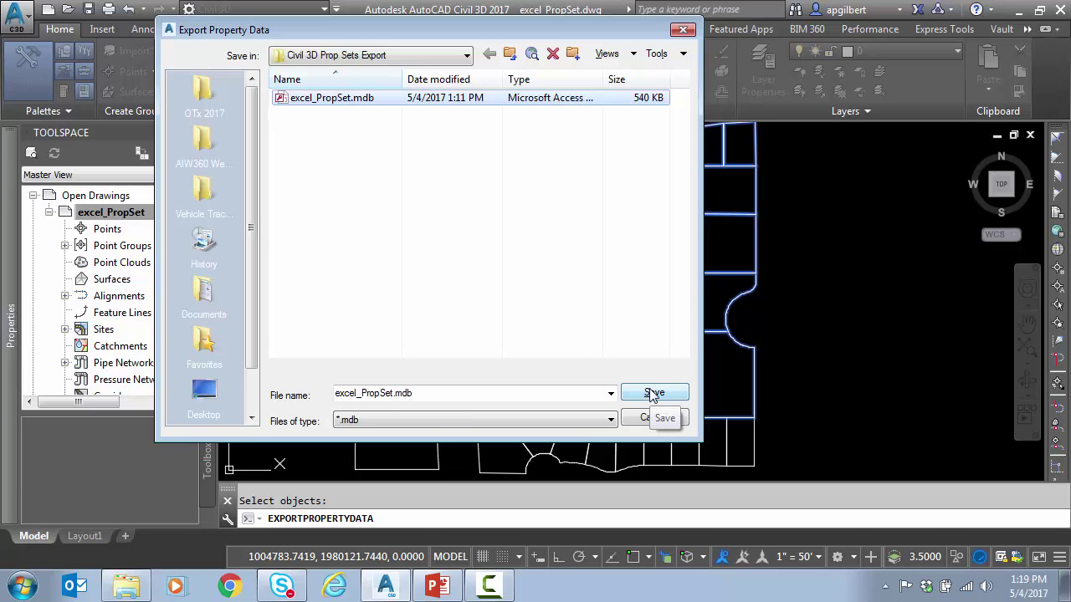
pyautogui.click(653, 393)
pyautogui.click(395, 283)
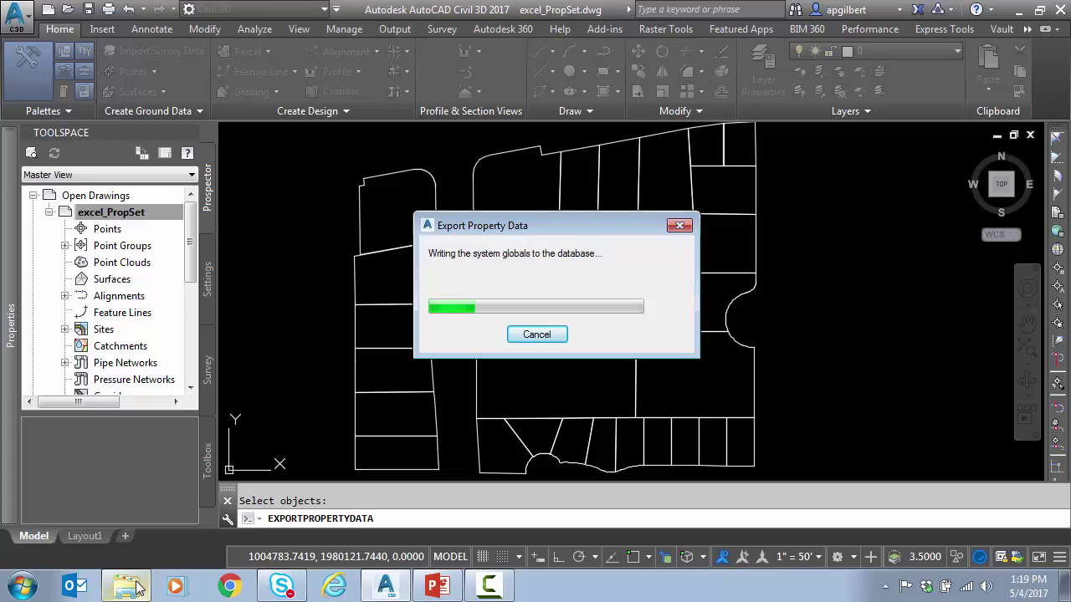
pyautogui.moveTo(136, 588)
pyautogui.click(123, 548)
# - Open excel_PropSet.mdb in Access, view the Parcel table's 11 owner and assessment records, then close Access
pyautogui.doubleClick(737, 167)
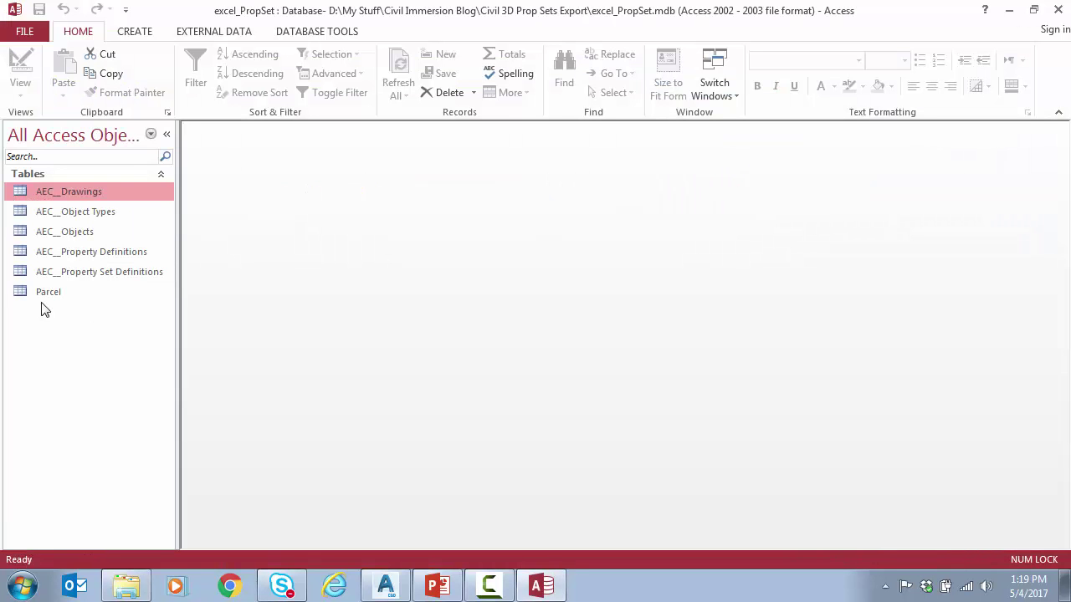
pyautogui.doubleClick(47, 295)
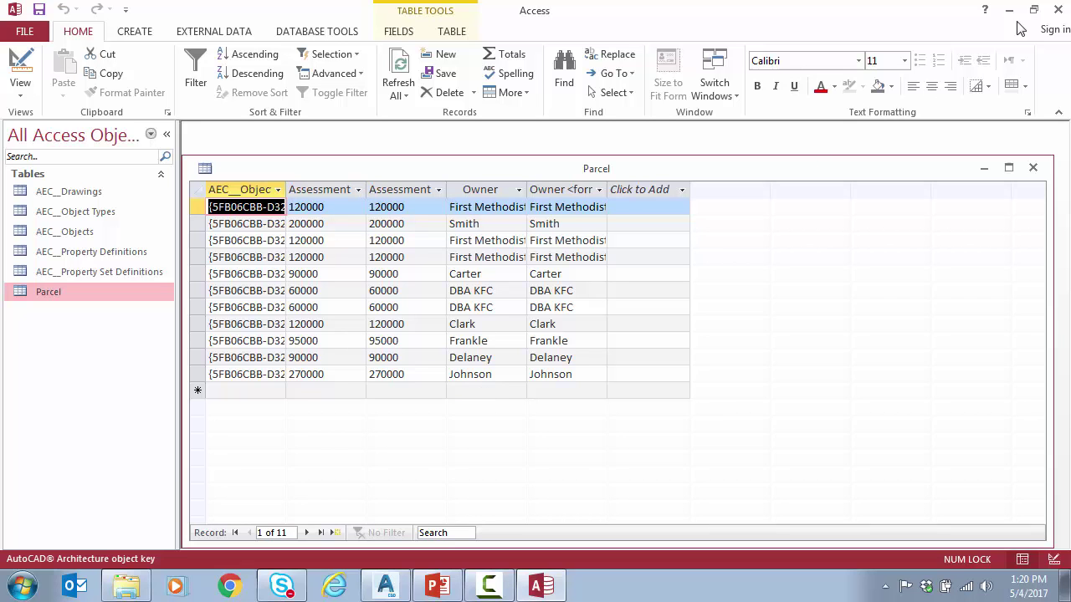
pyautogui.click(1058, 9)
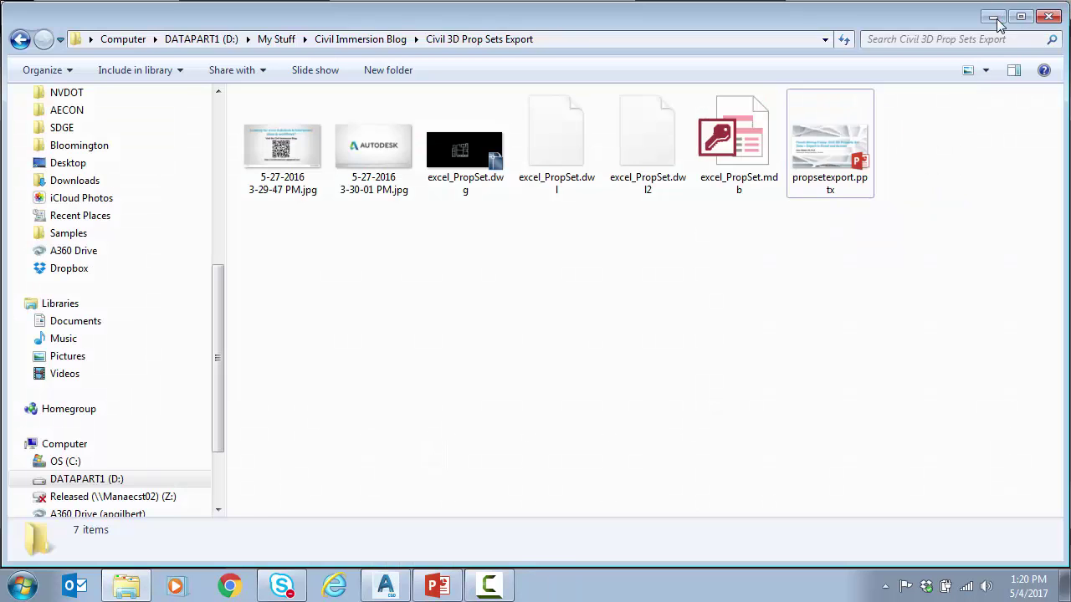
# - Review the Parcel property set definition in Manage > Define Property Sets, then cancel without changes
pyautogui.click(993, 18)
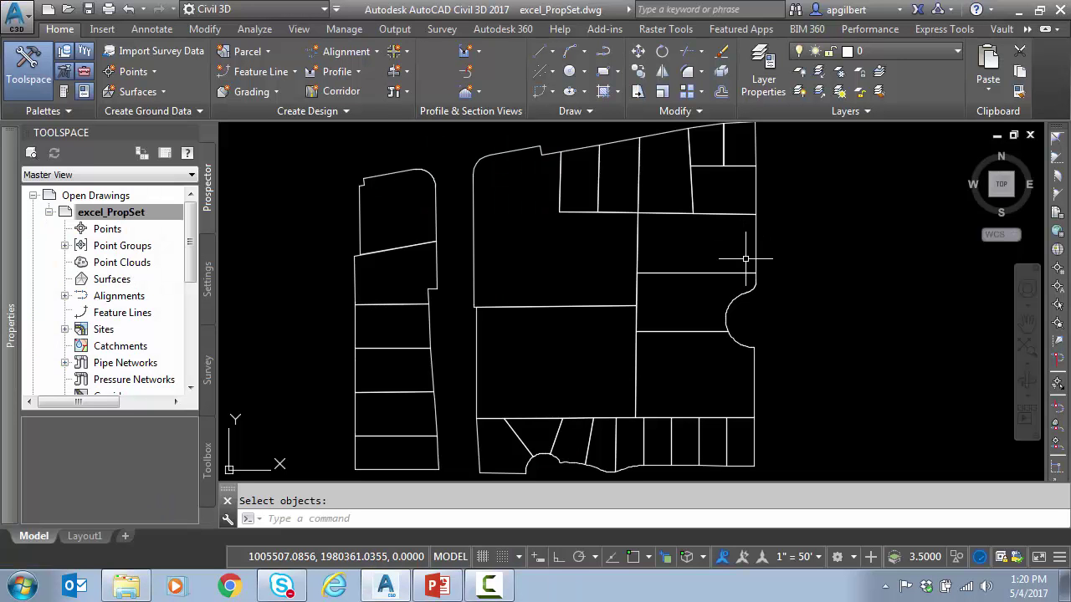
pyautogui.click(344, 29)
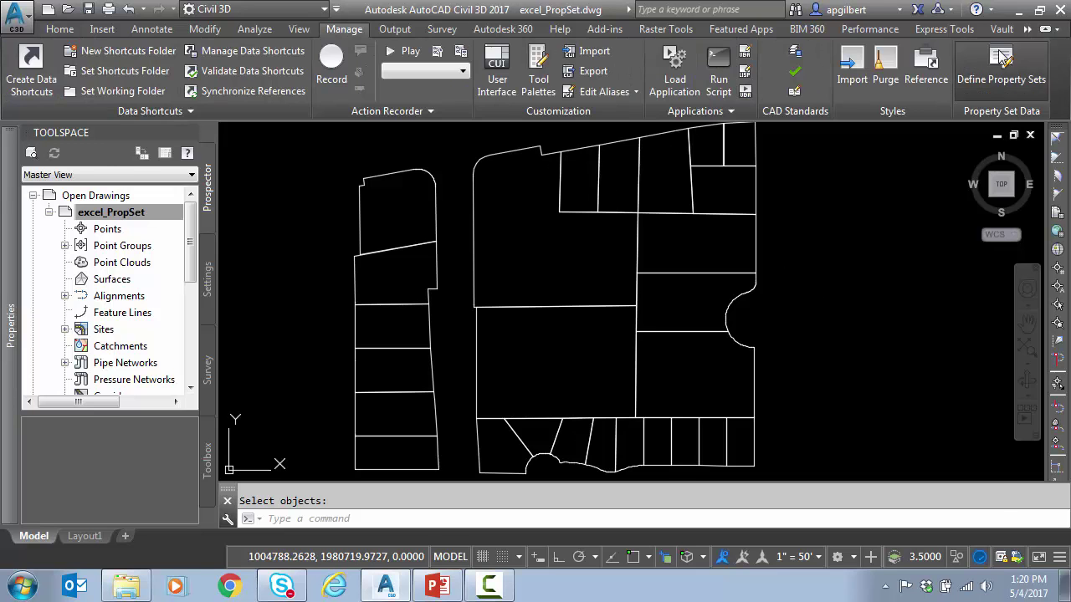
pyautogui.click(1001, 57)
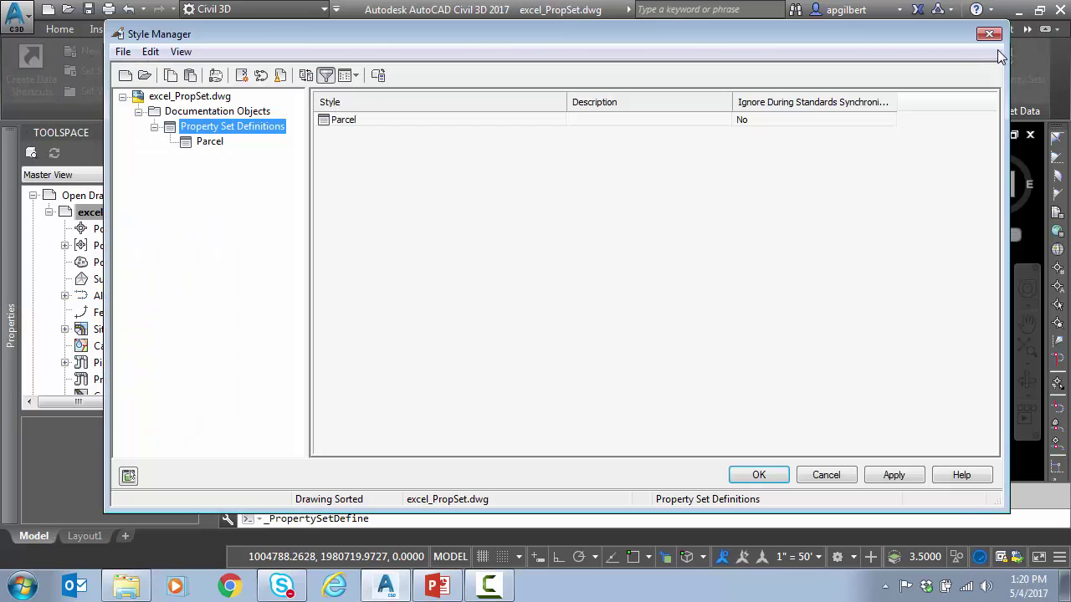
pyautogui.click(326, 76)
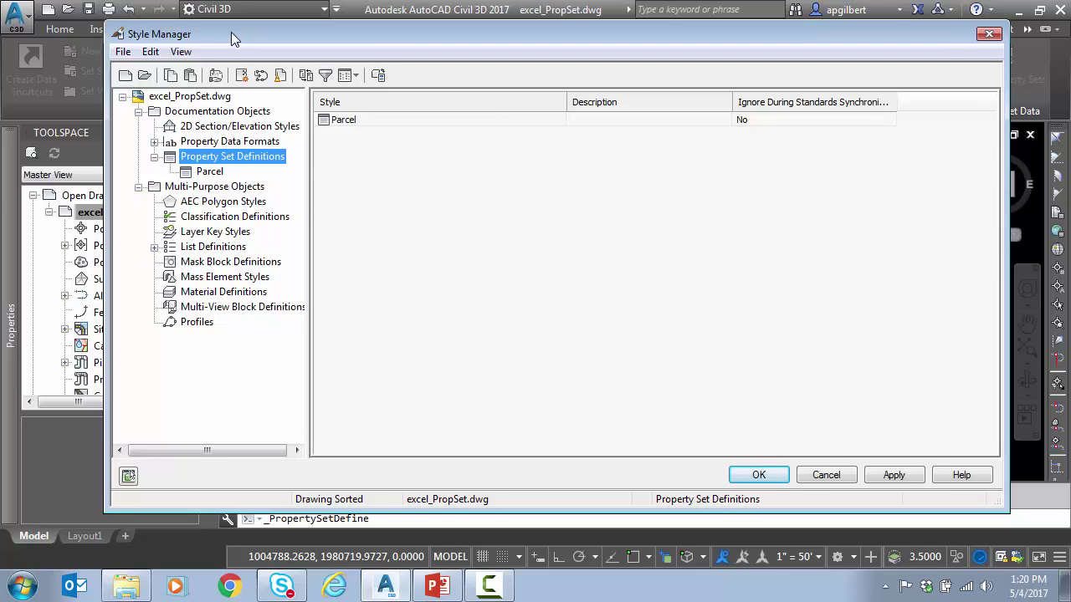
pyautogui.moveTo(232, 33); pyautogui.dragTo(208, 20)
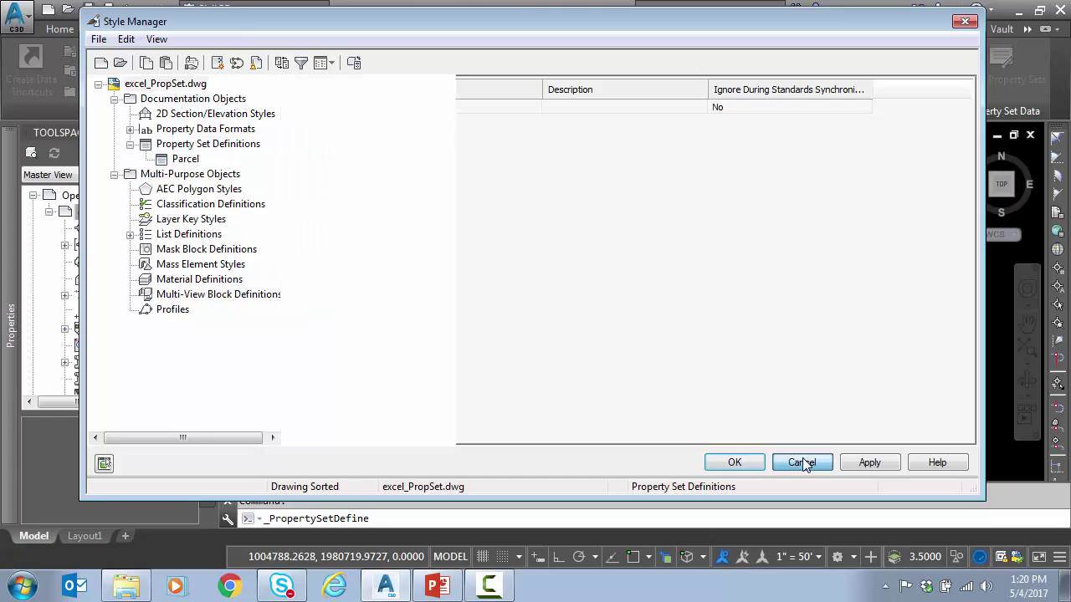
pyautogui.click(802, 464)
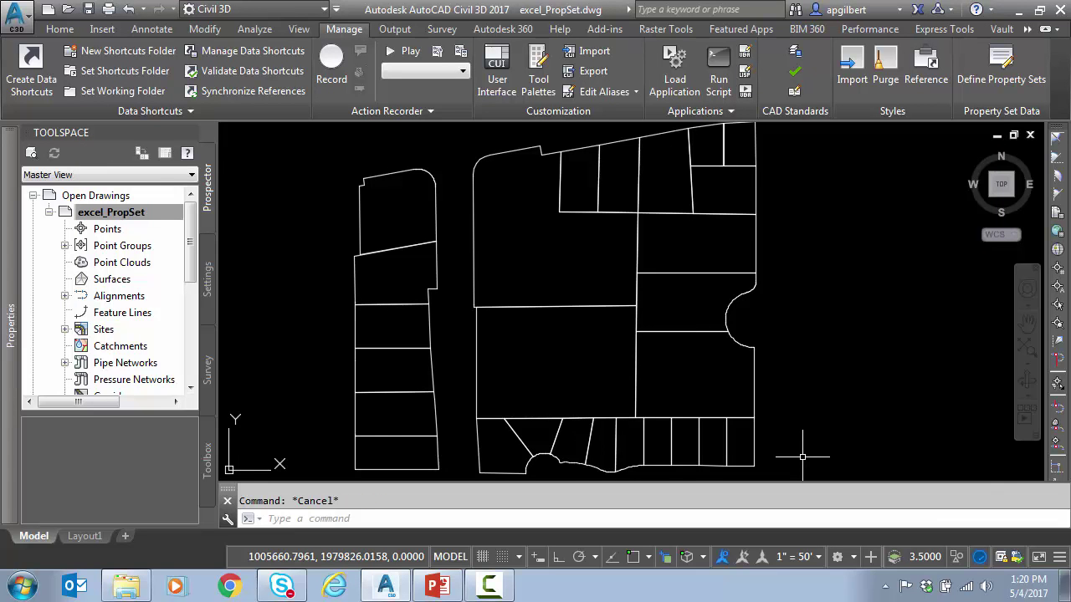
# - Use SCHEDULE's Style option to inspect the schedule table style's Default Format and Applies To tabs
pyautogui.write('schedule')
pyautogui.press('Return')
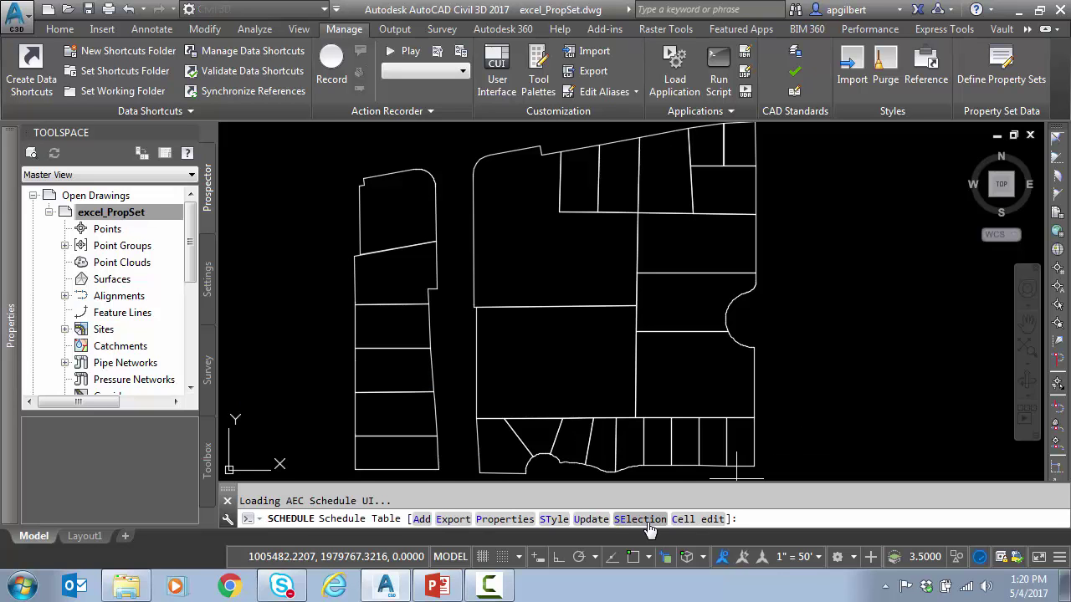
pyautogui.click(553, 519)
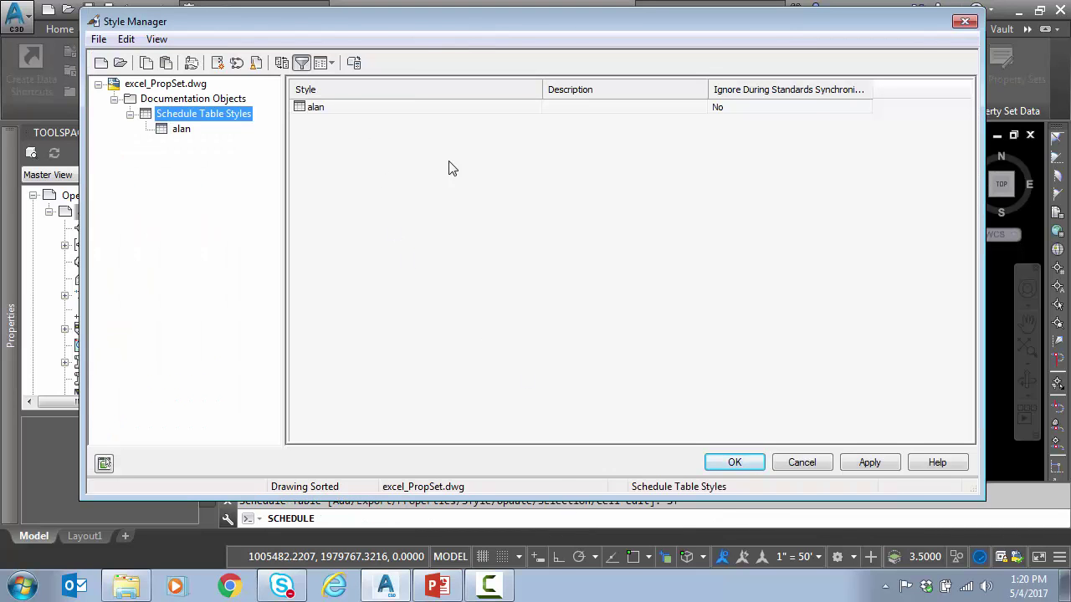
pyautogui.click(301, 62)
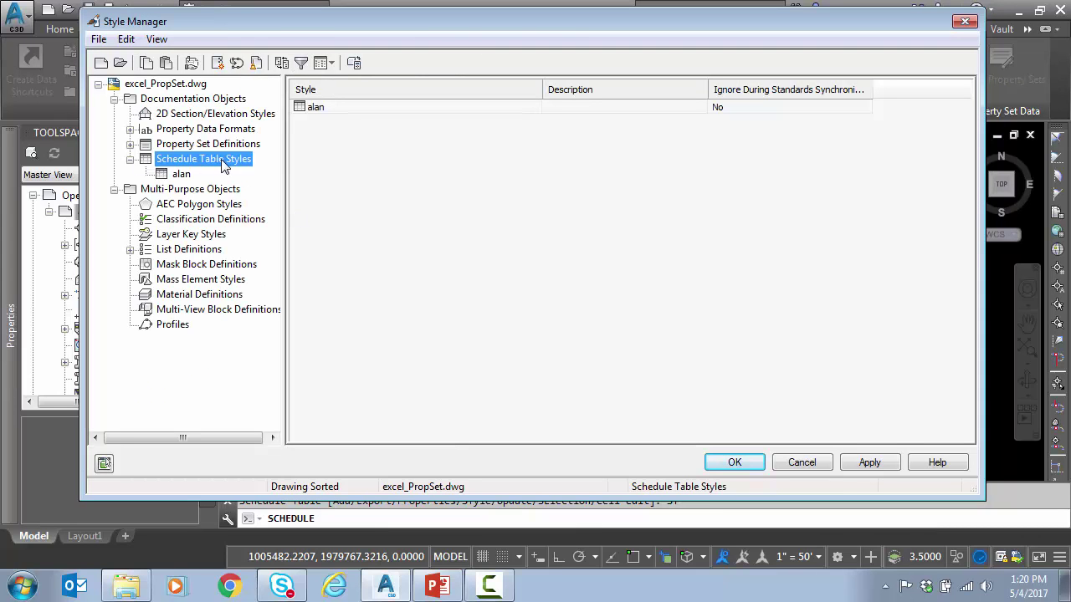
pyautogui.click(179, 174)
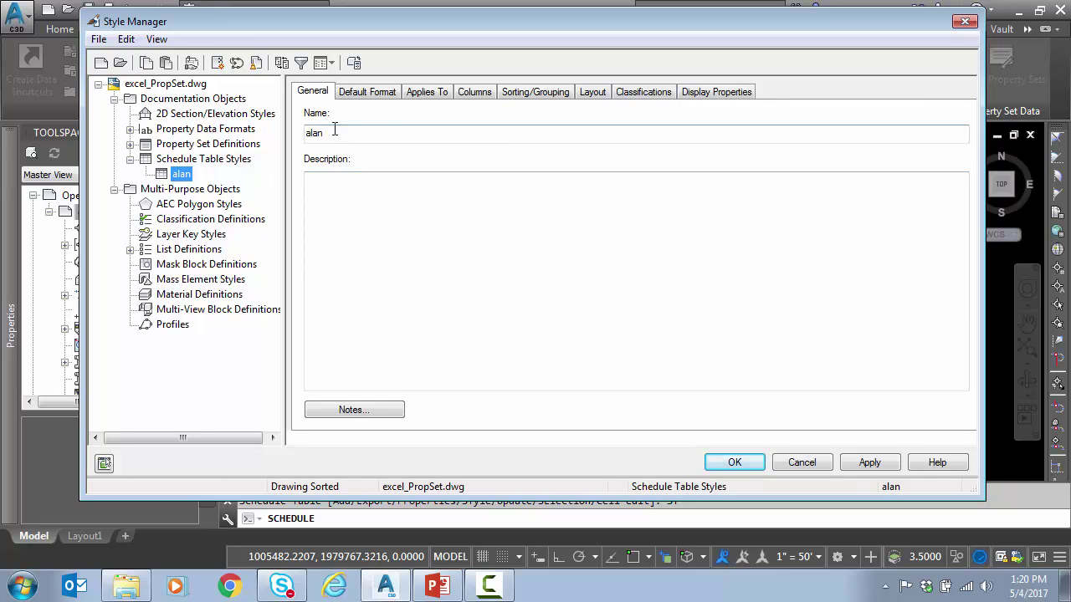
pyautogui.click(385, 97)
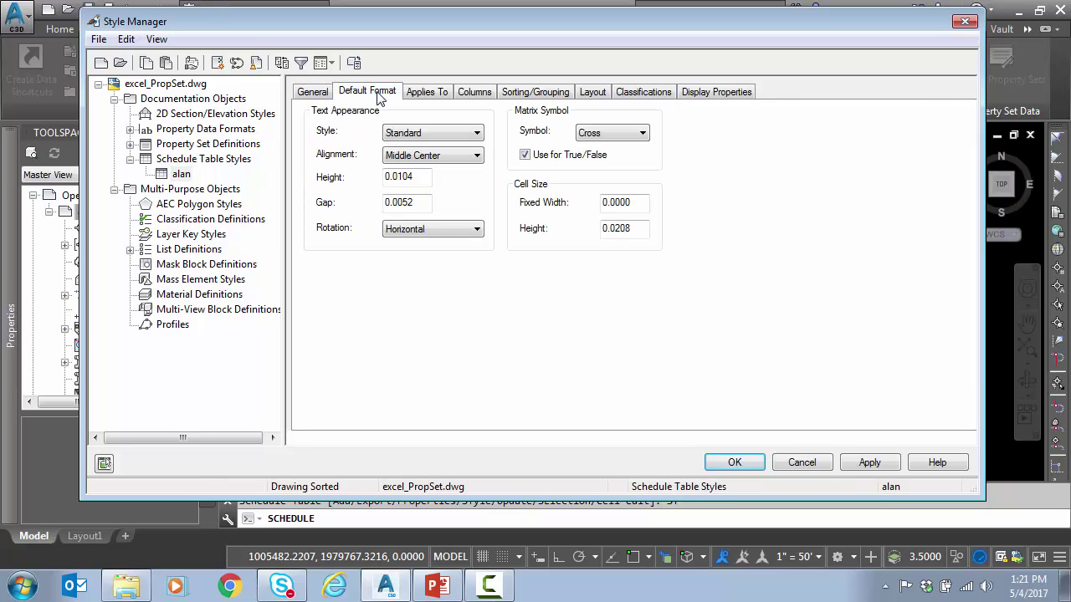
pyautogui.click(428, 93)
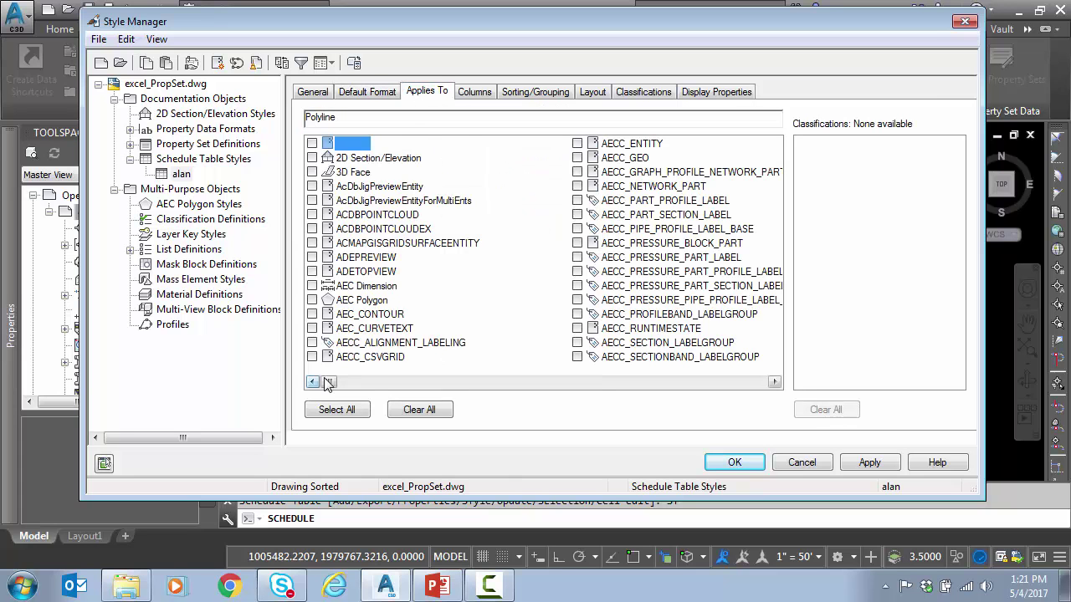
pyautogui.moveTo(328, 383)
pyautogui.mouseDown()
pyautogui.moveTo(544, 378)
pyautogui.moveTo(330, 383)
pyautogui.mouseUp()
# - Delete and re-add the Owner column, then drag Assessment to follow Owner
pyautogui.click(472, 94)
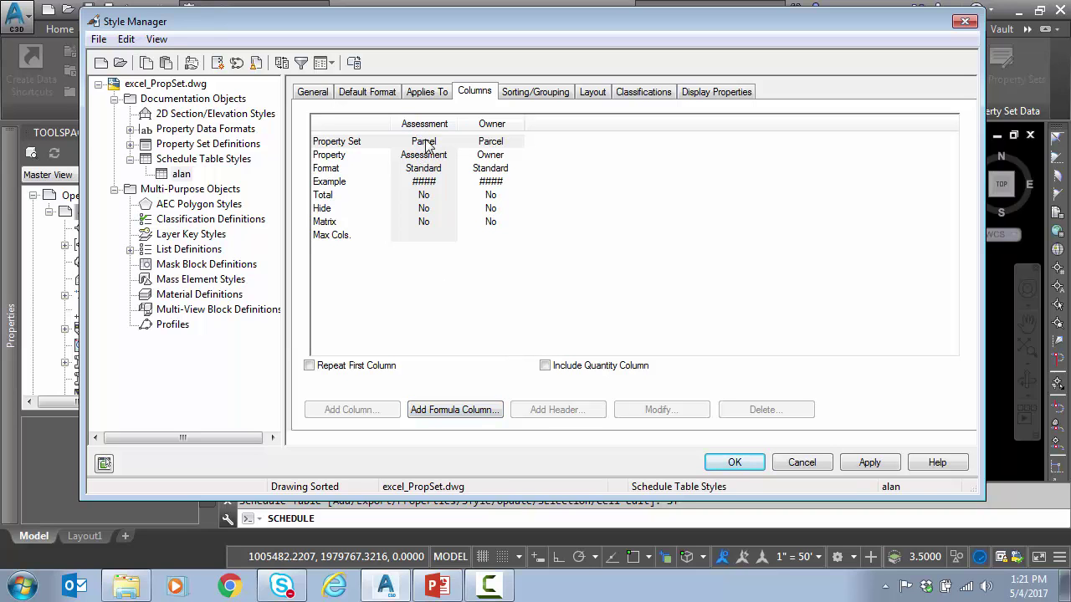
pyautogui.click(494, 126)
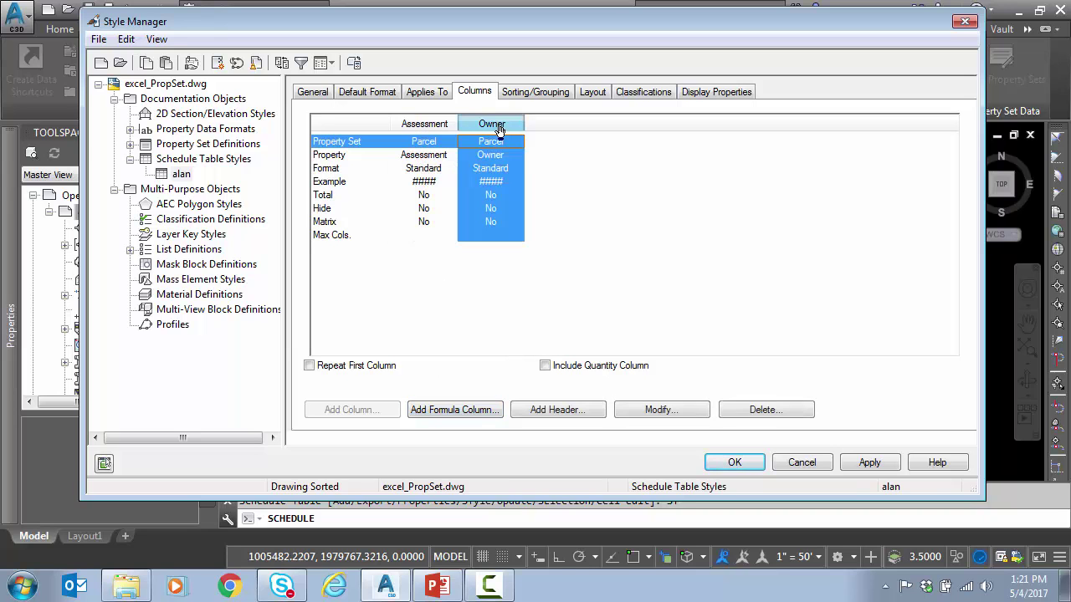
pyautogui.click(779, 410)
pyautogui.click(501, 335)
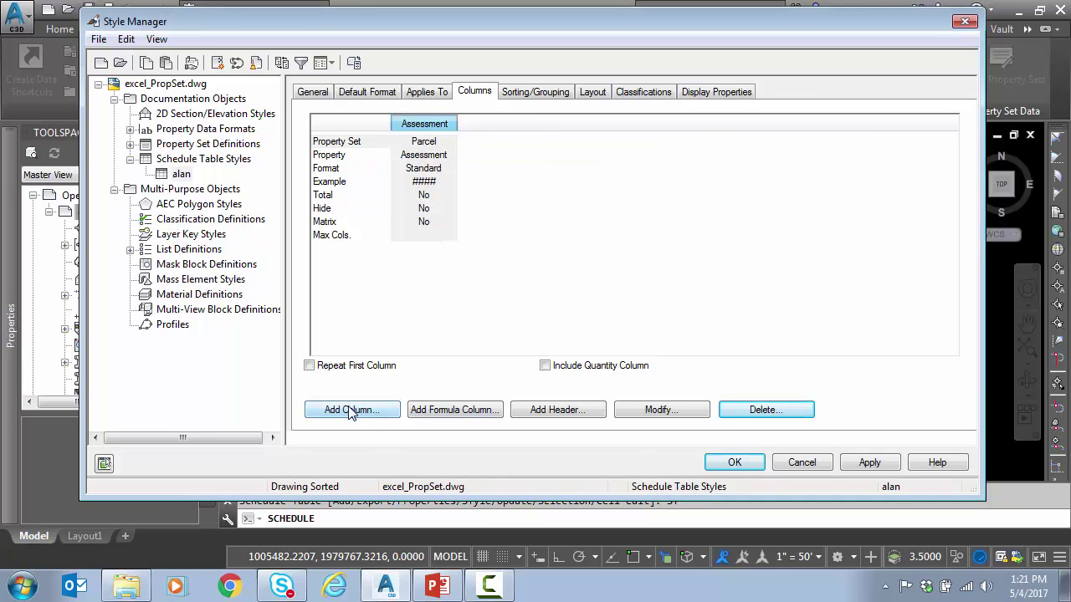
pyautogui.click(351, 410)
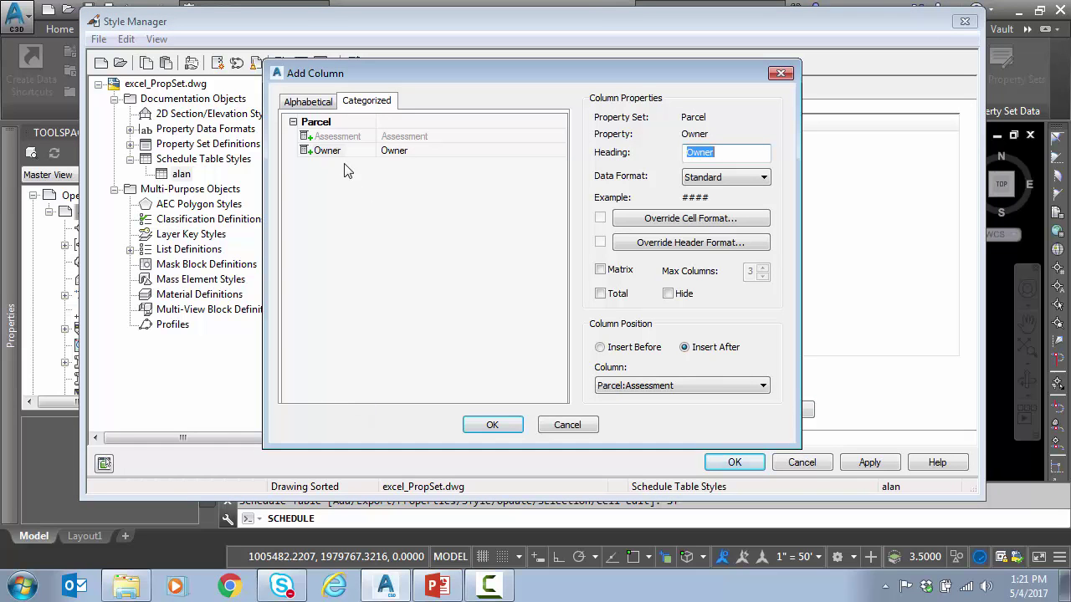
pyautogui.click(326, 152)
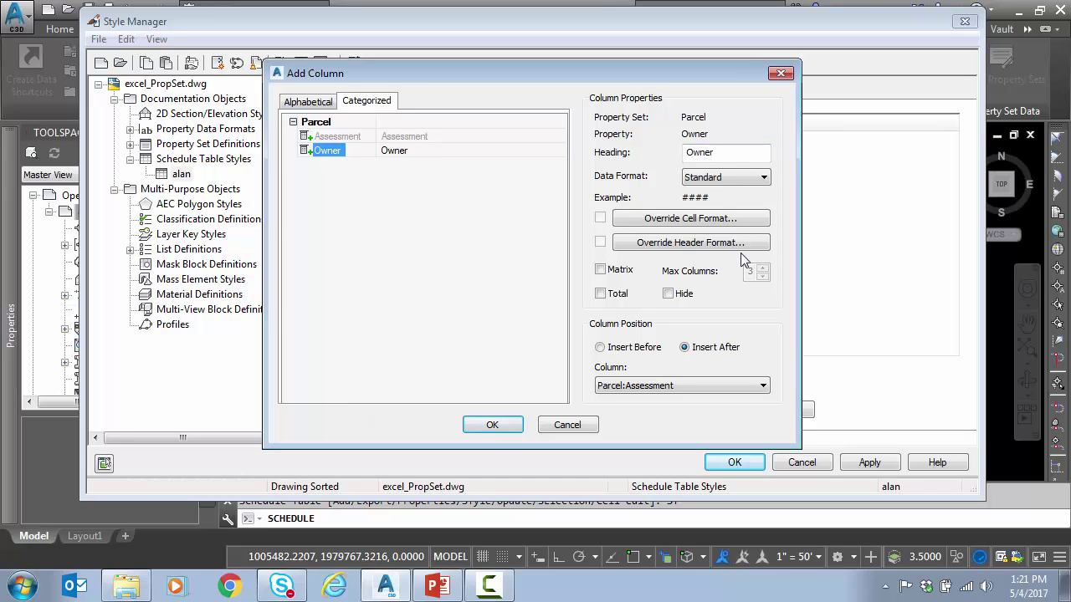
pyautogui.click(493, 425)
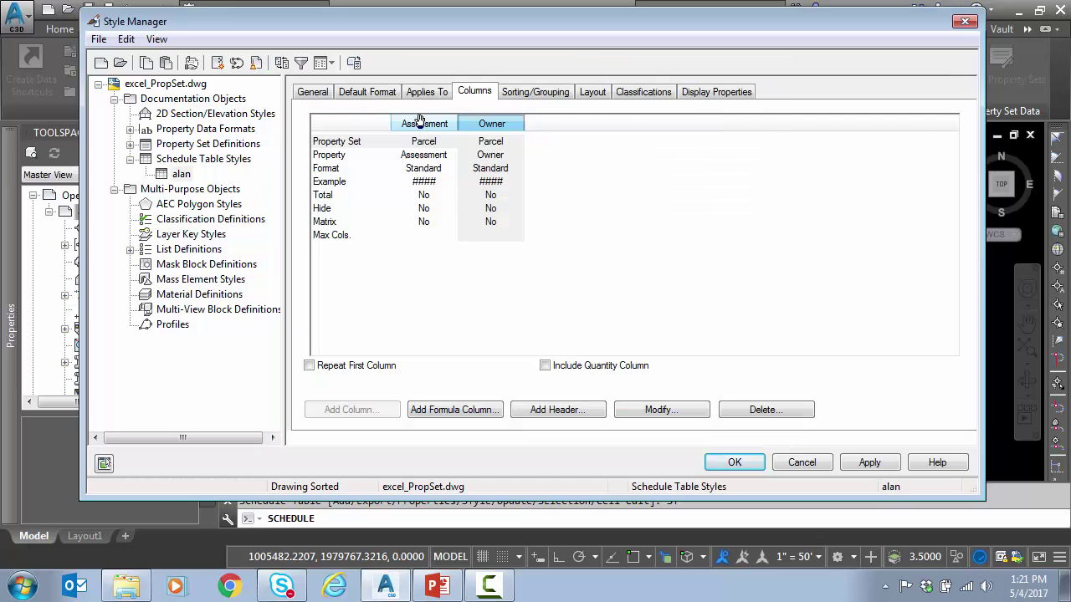
pyautogui.moveTo(421, 125); pyautogui.dragTo(495, 126)
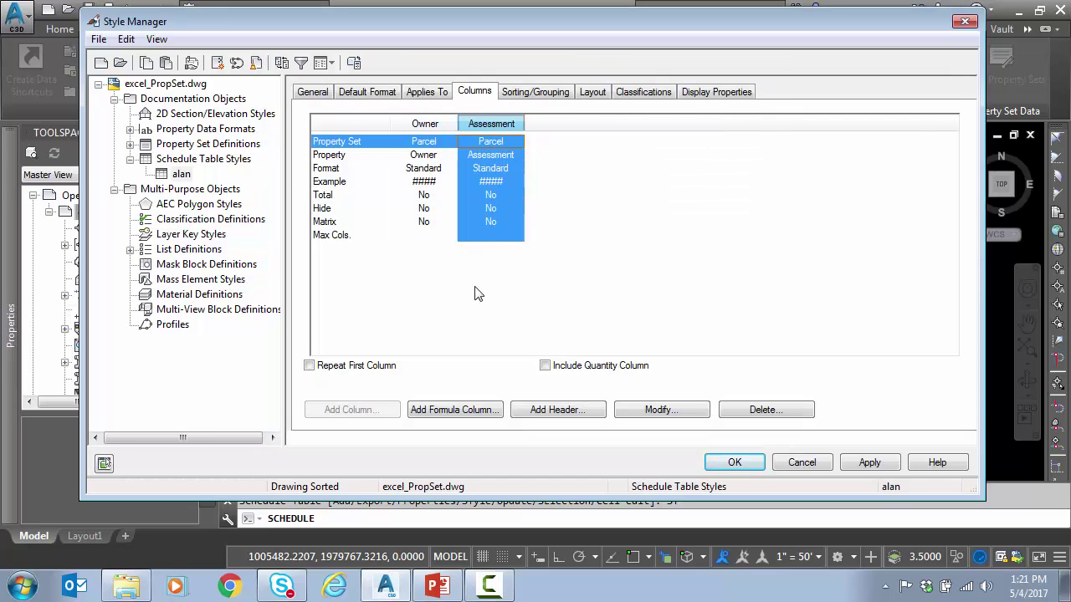
# - Look through the Sorting/Grouping, Layout, Classifications, Display Properties and General tabs, then accept with OK
pyautogui.click(536, 92)
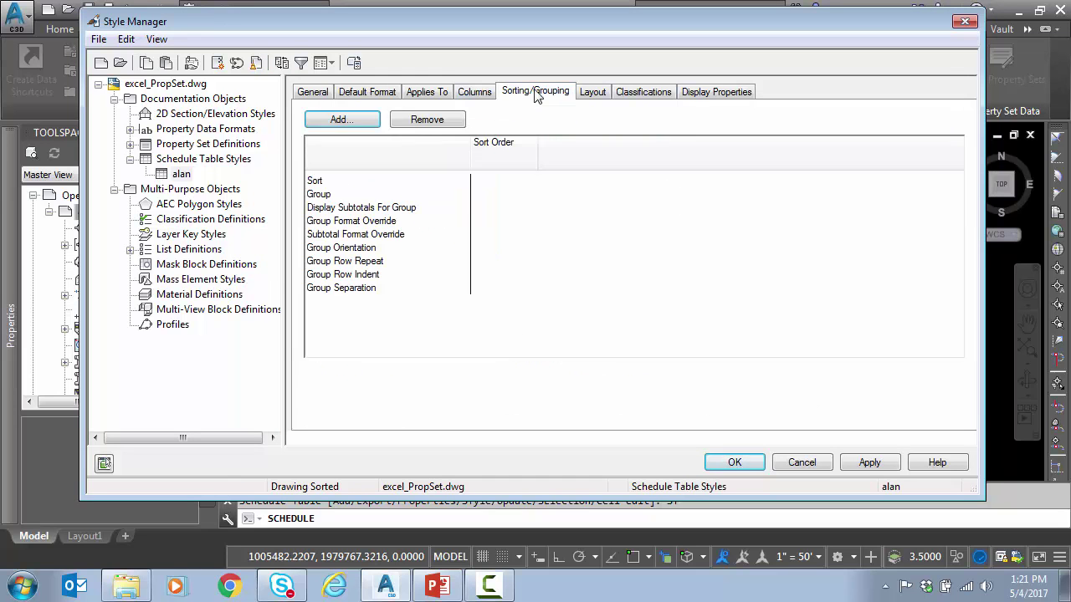
pyautogui.click(599, 93)
pyautogui.click(650, 100)
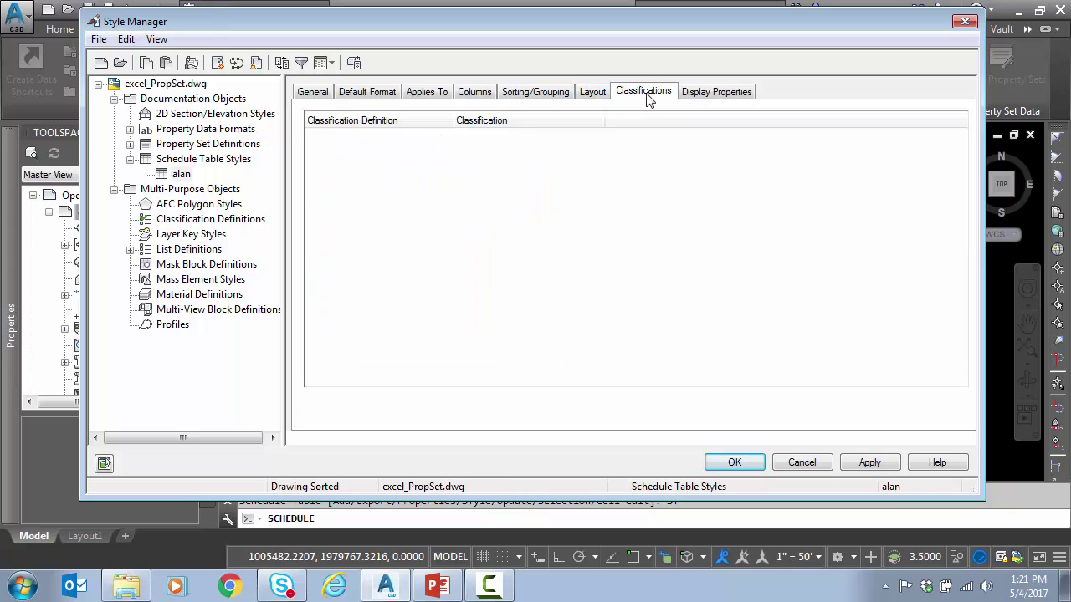
pyautogui.click(703, 100)
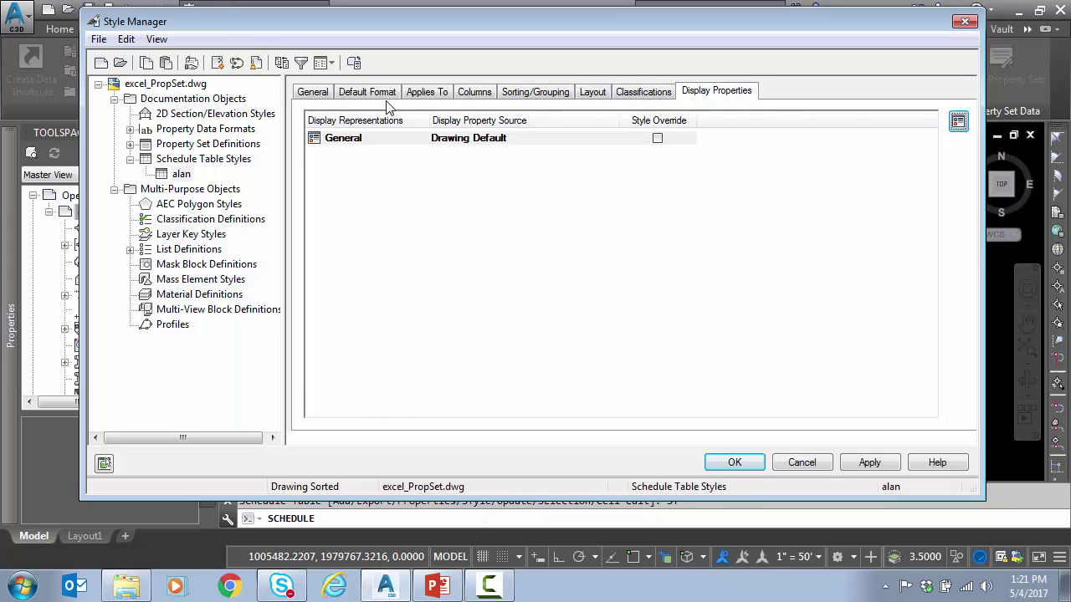
pyautogui.click(313, 92)
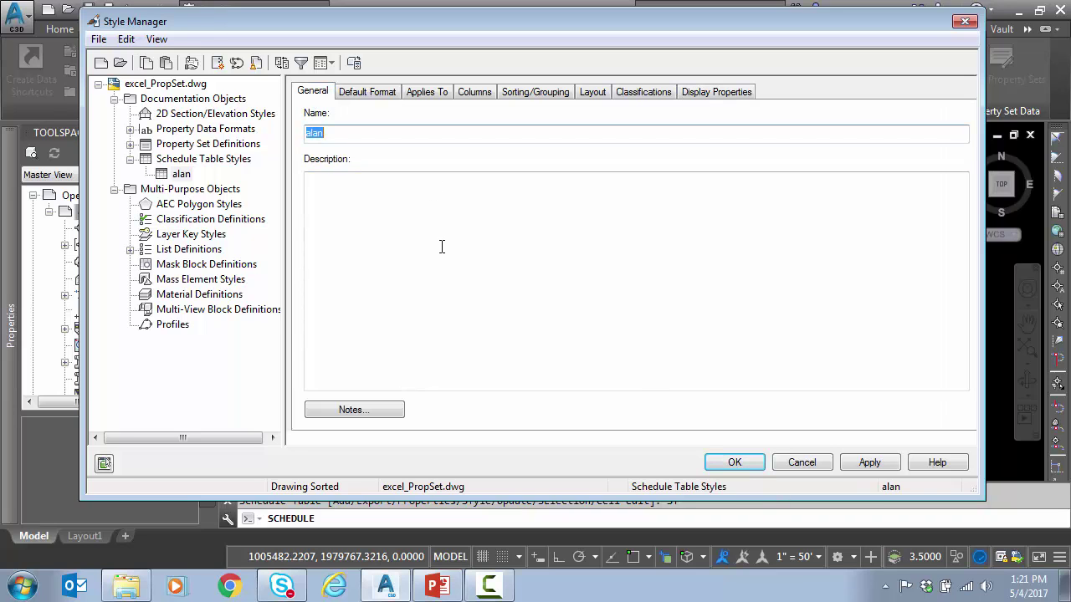
pyautogui.click(741, 463)
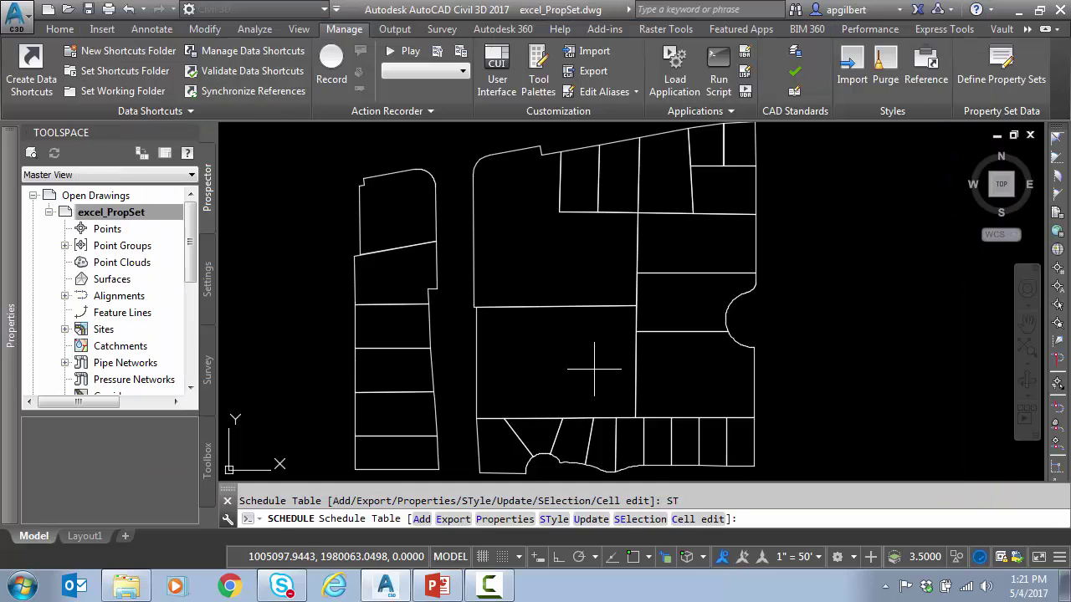
# - Start -SCHEDULEADD with the default style, layer filter and xref options, and automatic update on
pyautogui.press('Escape')
pyautogui.scroll(-2, 594, 369)
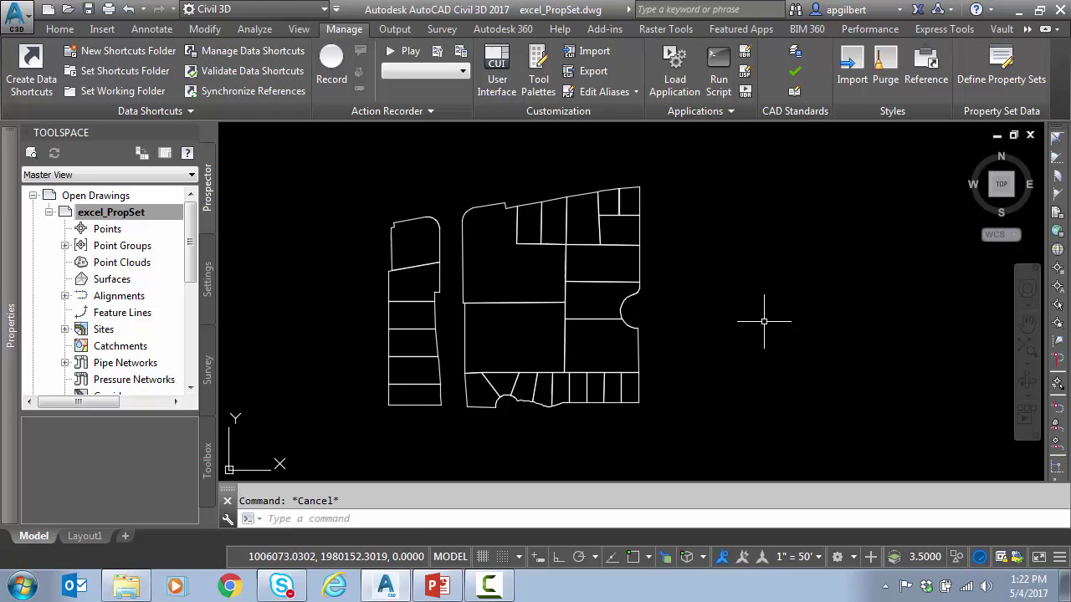
pyautogui.write('SCHEDu')
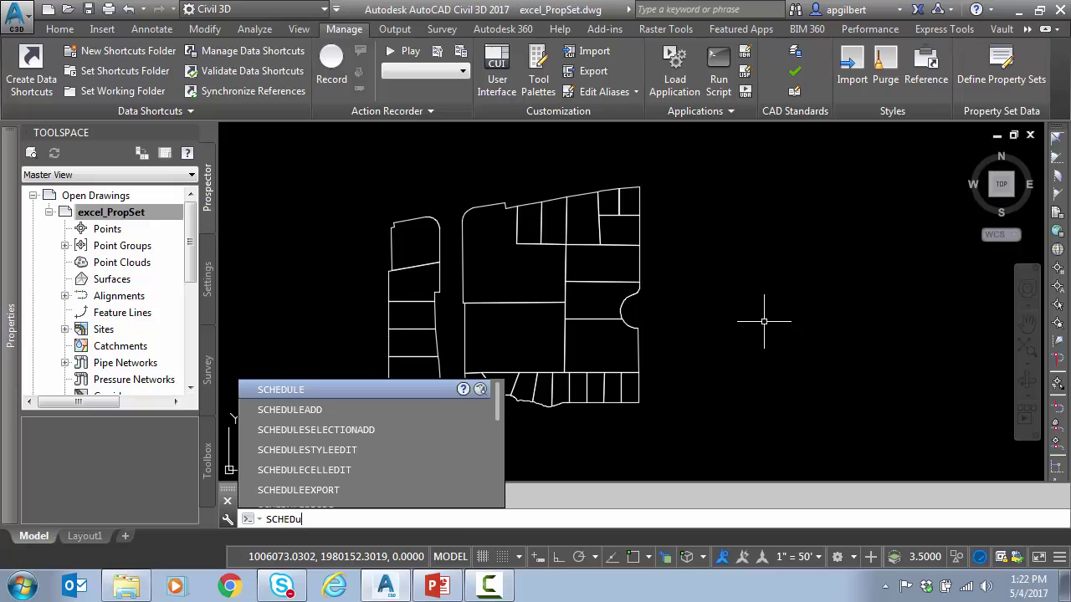
pyautogui.write('le')
pyautogui.scroll(-6, 368, 436)
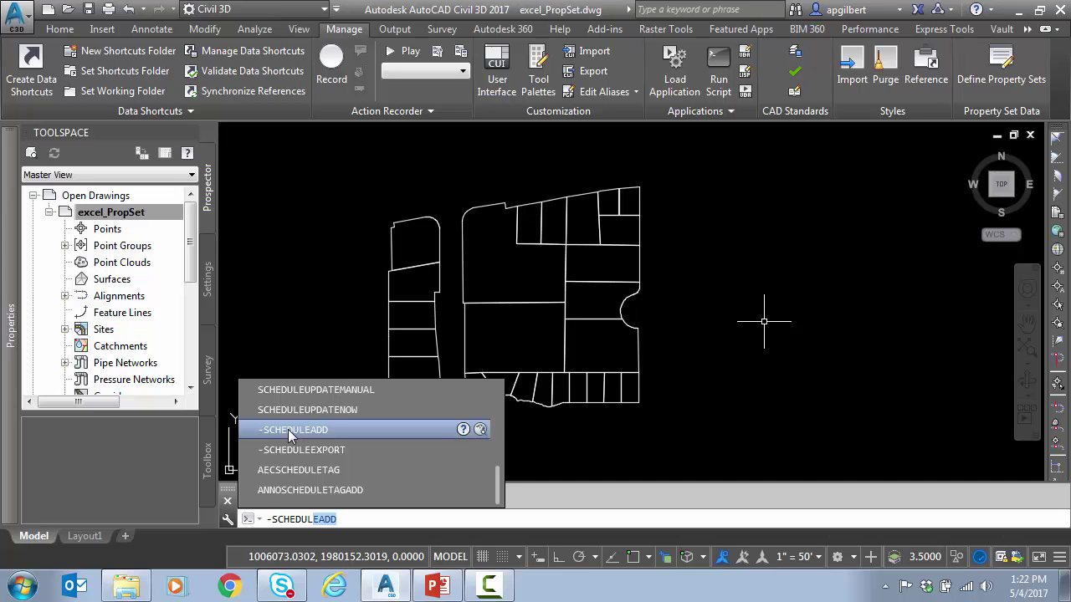
pyautogui.click(287, 429)
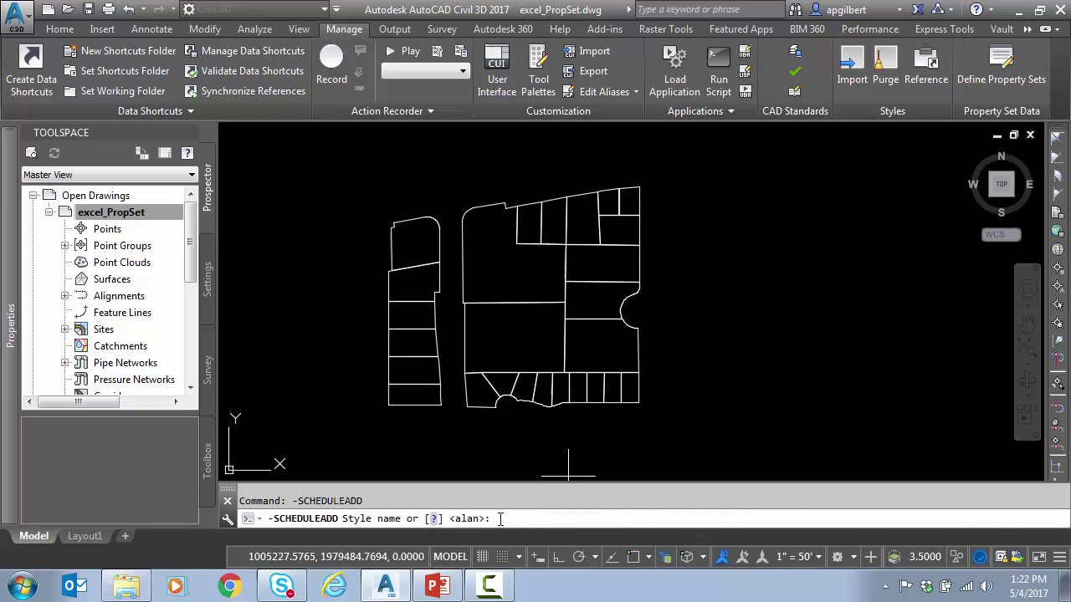
pyautogui.press('Return')
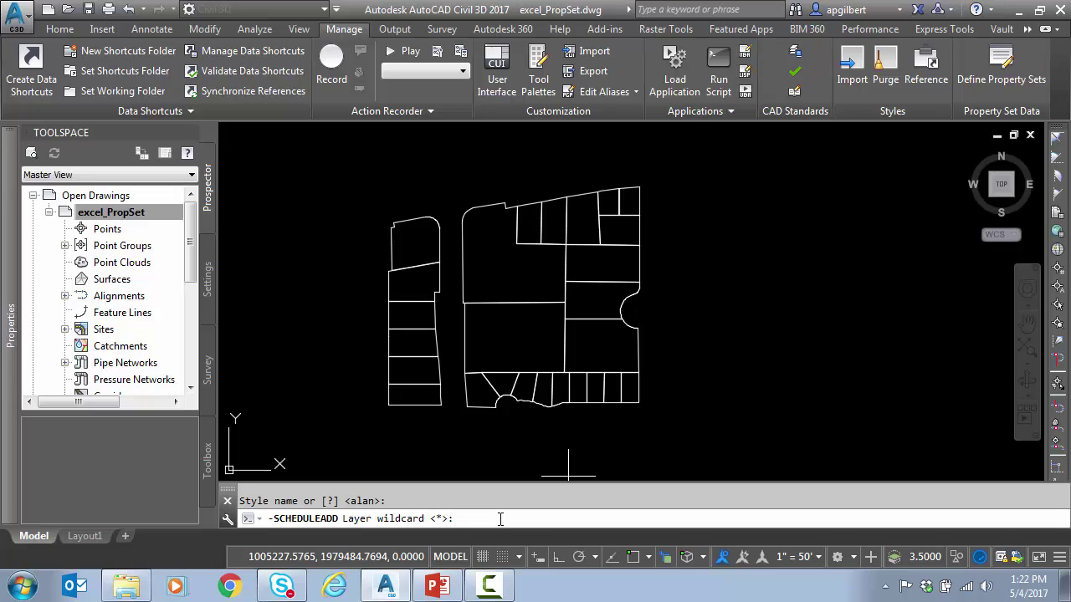
pyautogui.press('Return')
pyautogui.press('Return')
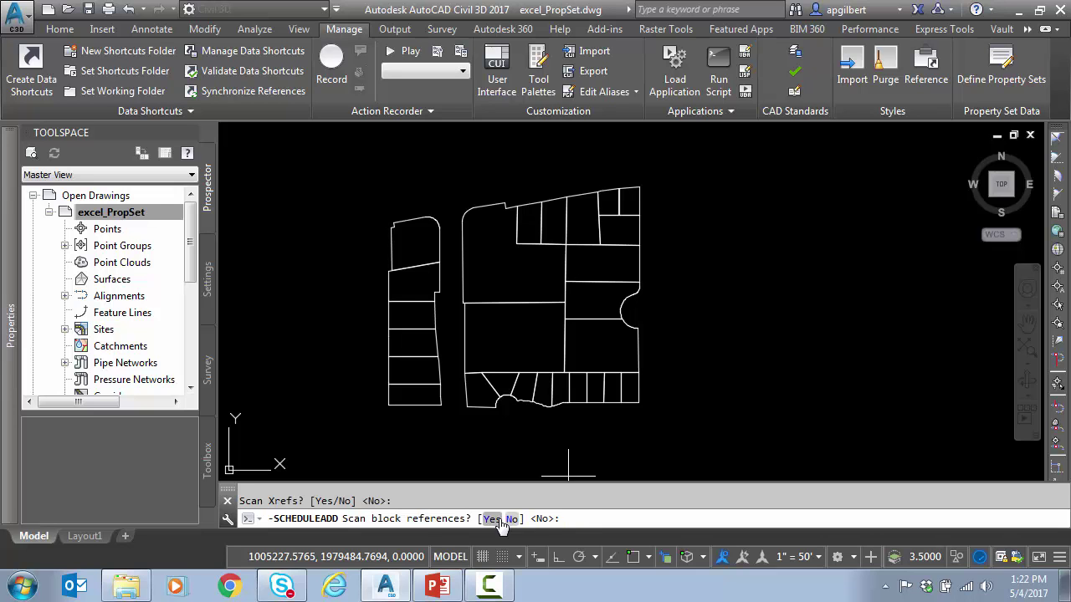
pyautogui.press('Return')
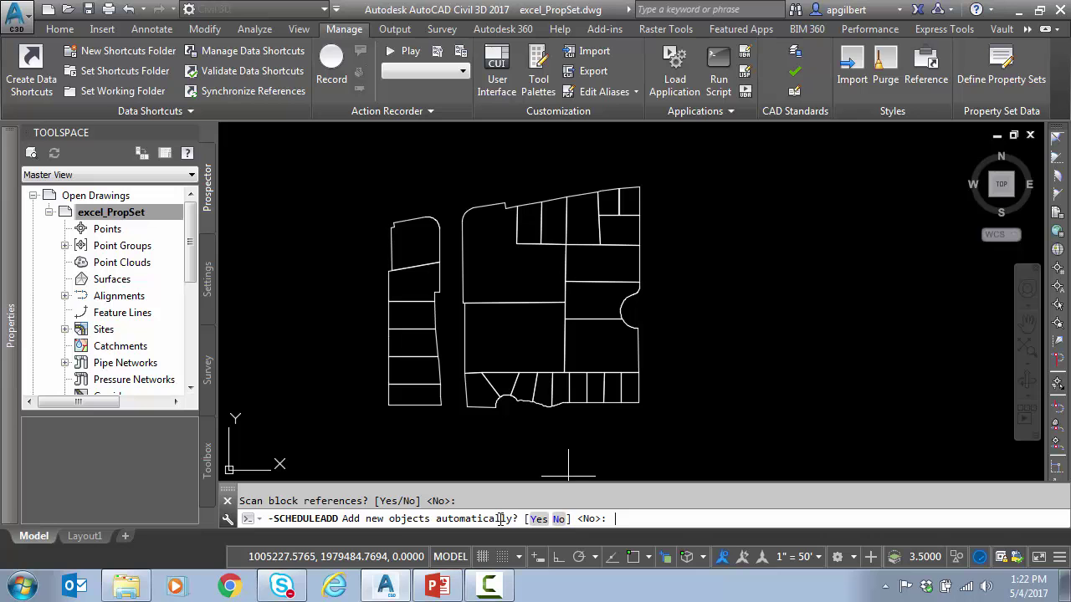
pyautogui.press('Return')
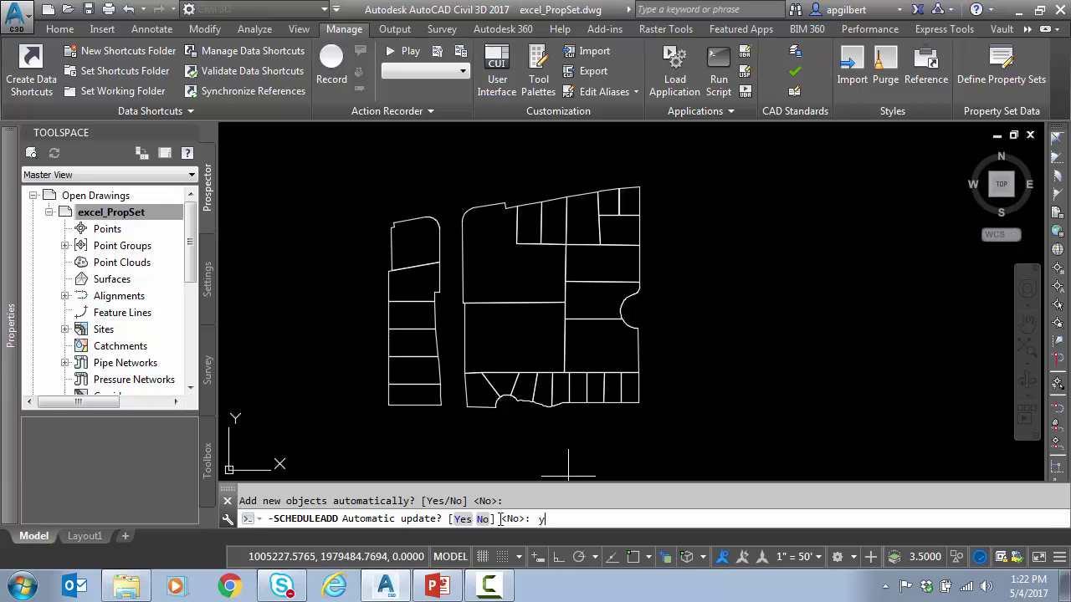
pyautogui.press('Return')
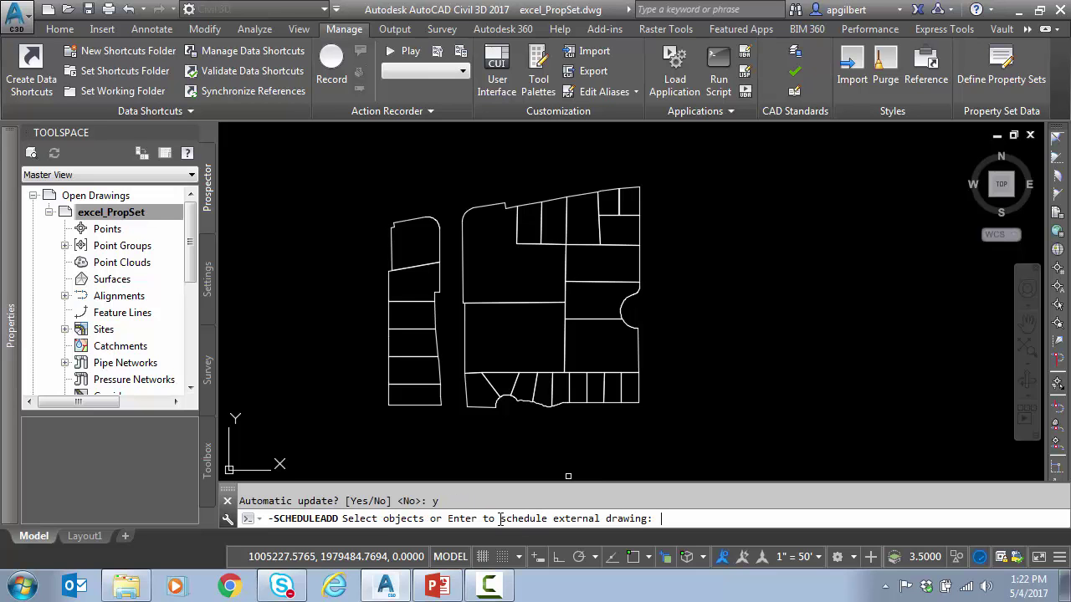
# - Window-select the 11 parcels and place the table by two corners right of the parcels
pyautogui.click(670, 172)
pyautogui.click(457, 342)
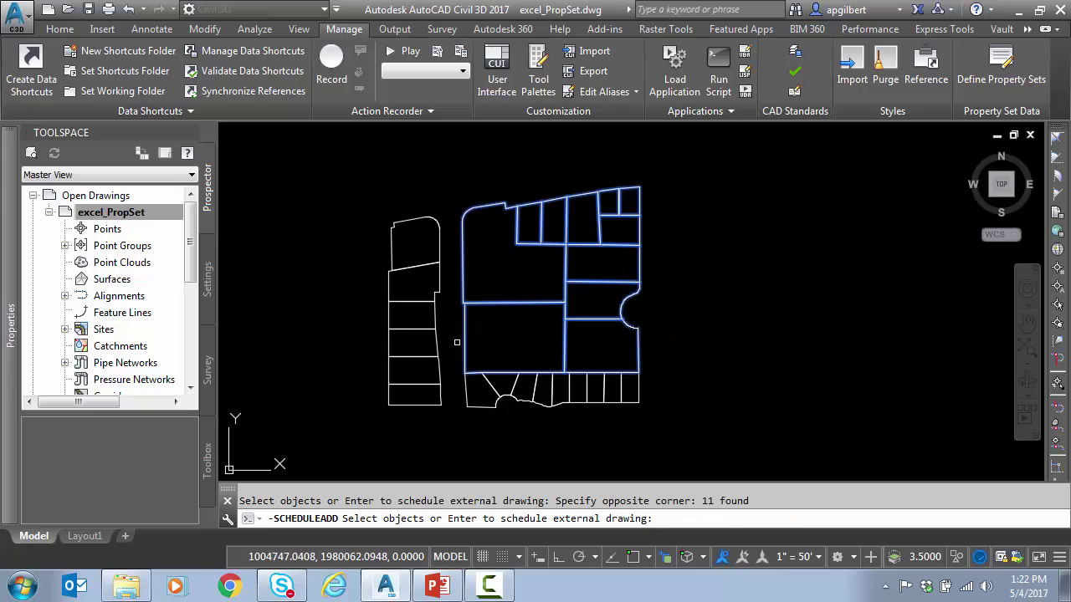
pyautogui.press('Return')
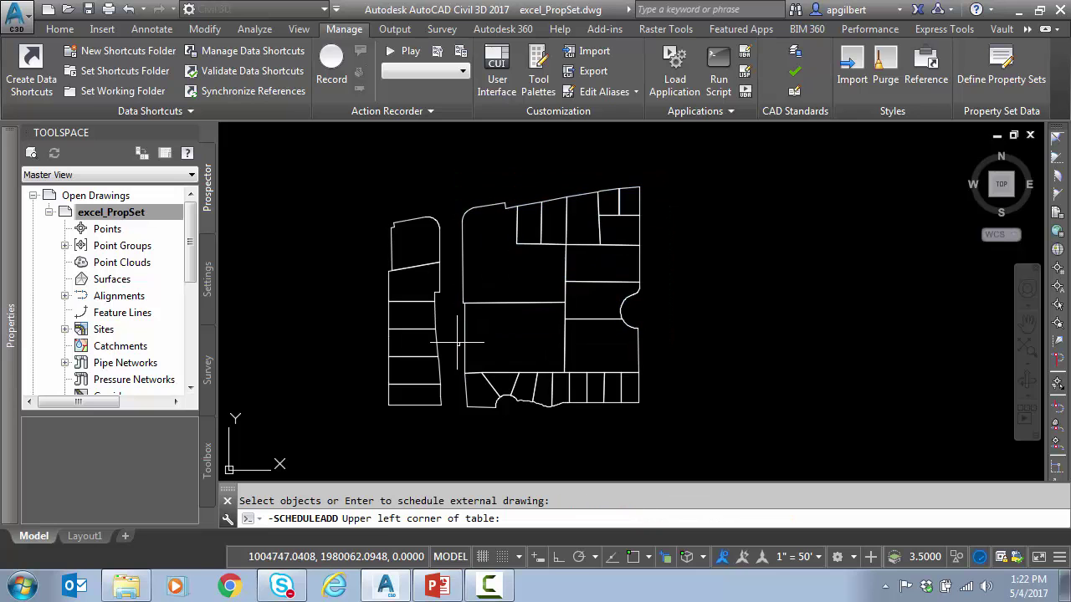
pyautogui.click(692, 247)
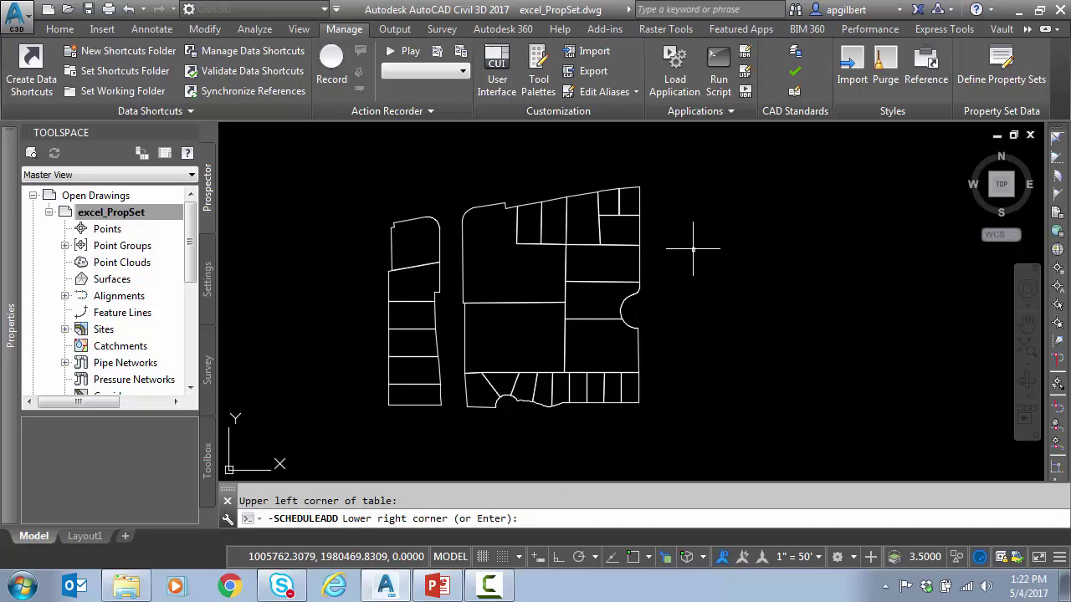
pyautogui.click(787, 402)
# - Select the schedule table and start its Export command from the right-click menu
pyautogui.press('Escape')
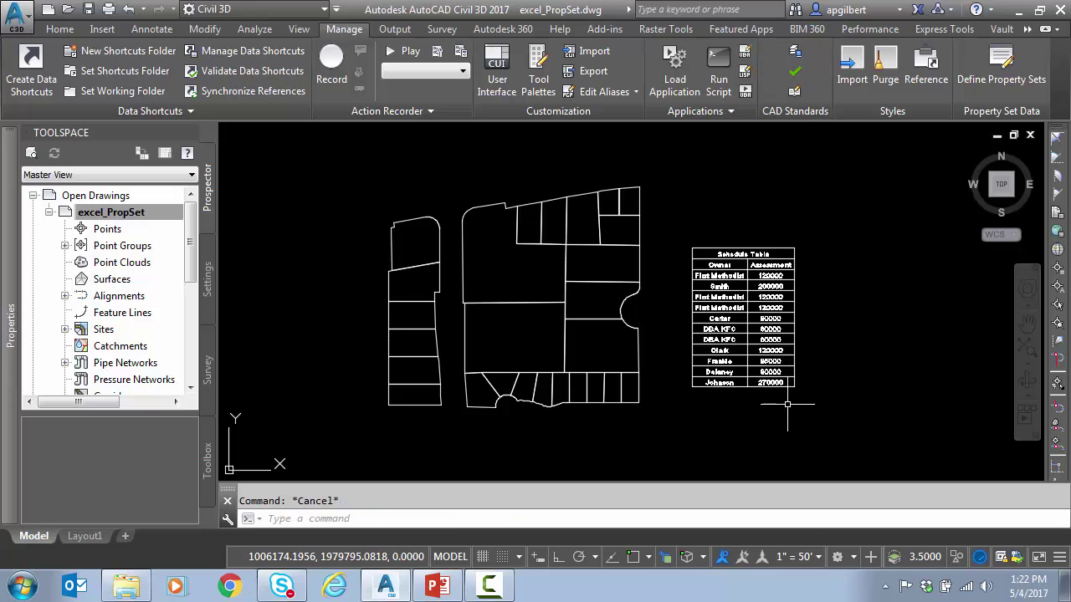
pyautogui.scroll(2, 774, 330)
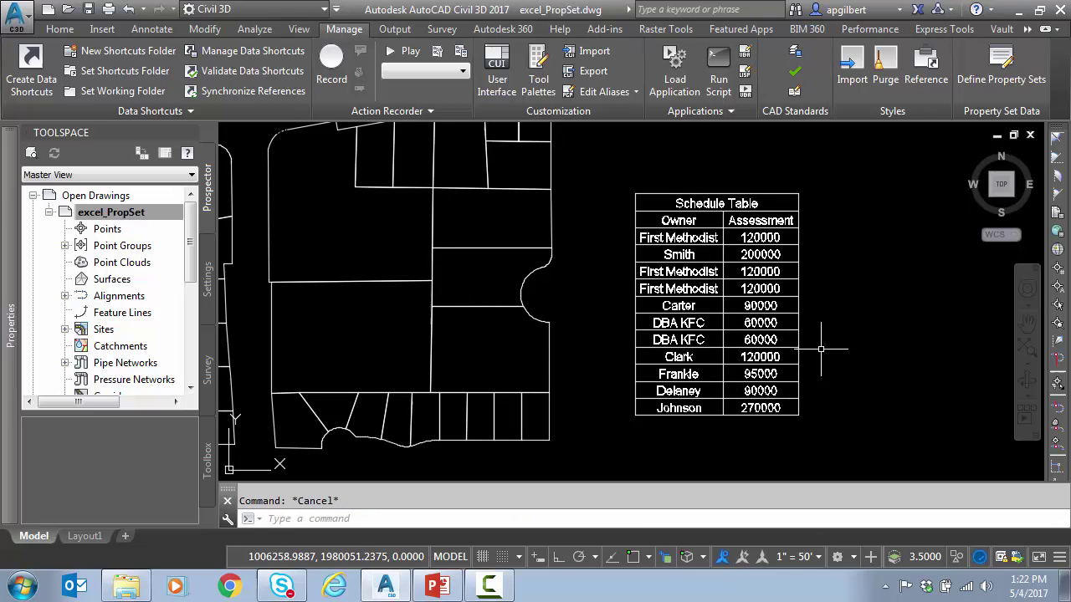
pyautogui.moveTo(820, 349); pyautogui.dragTo(765, 344, button='middle')
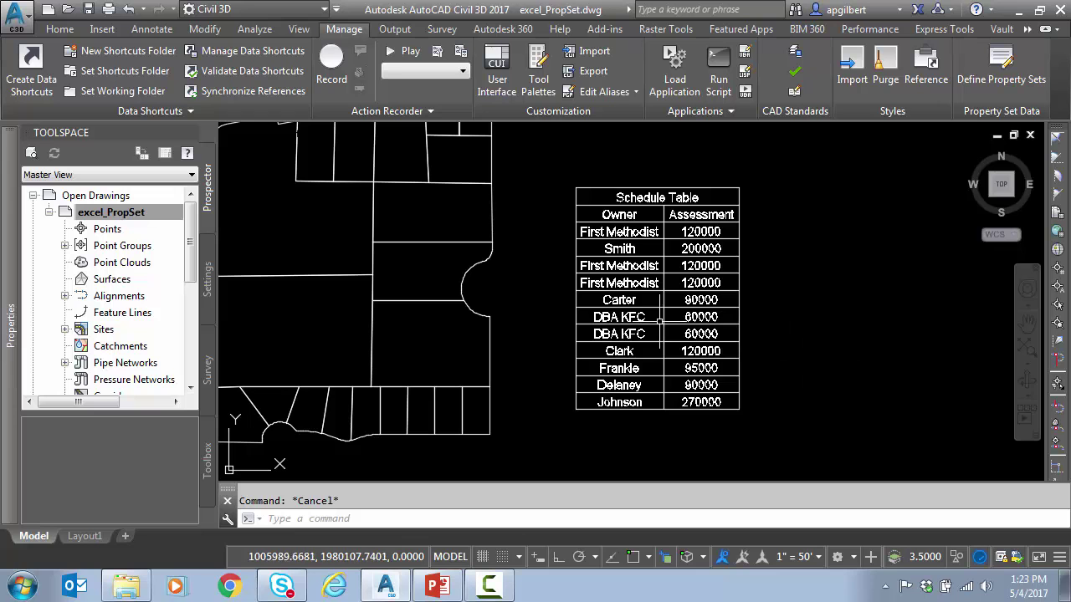
pyautogui.click(671, 190)
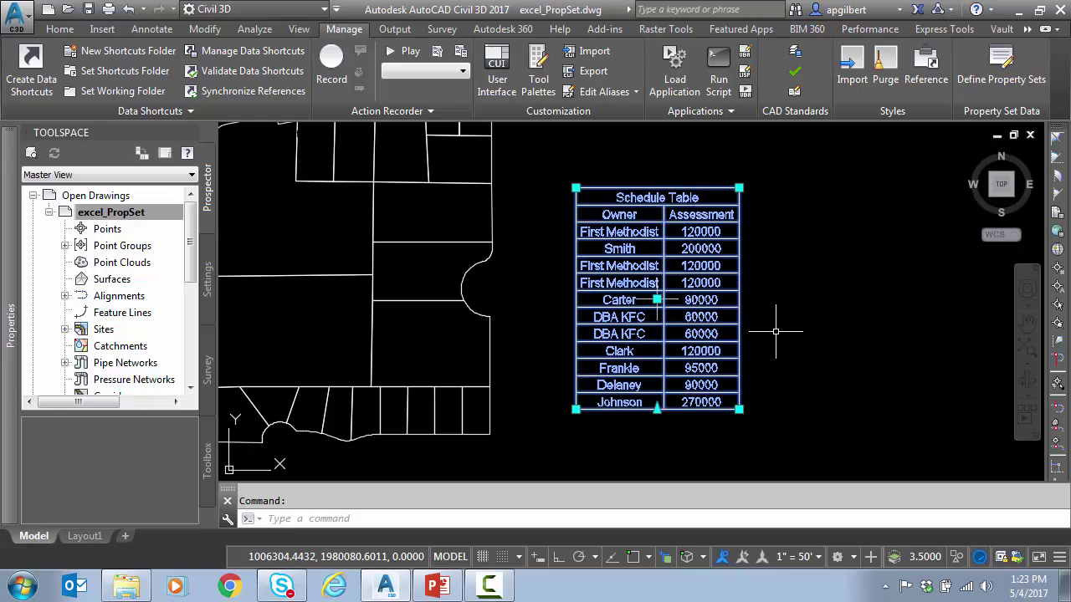
pyautogui.rightClick(694, 328)
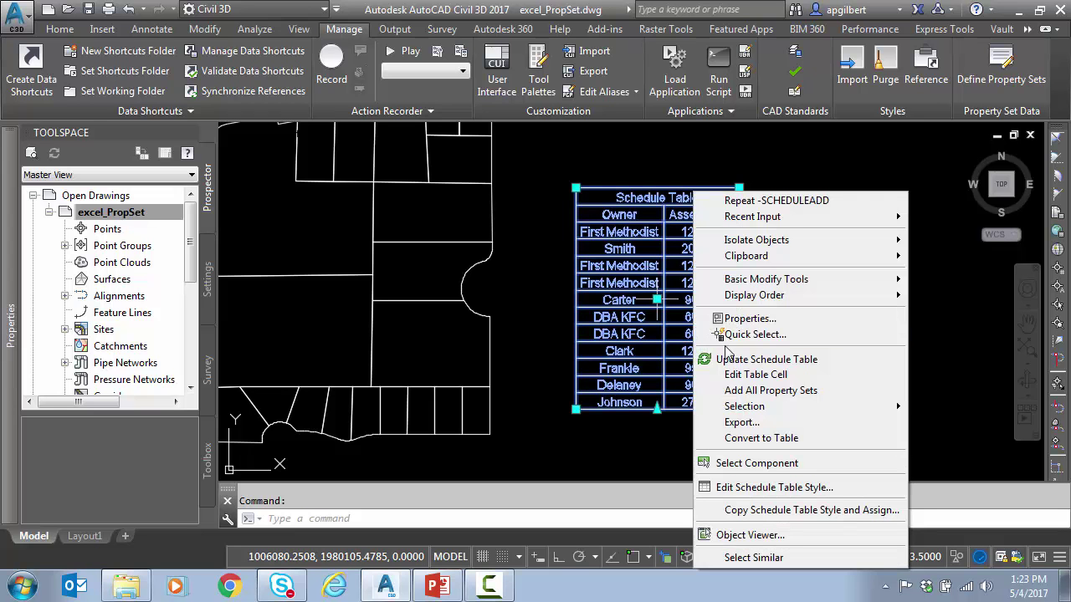
pyautogui.click(762, 424)
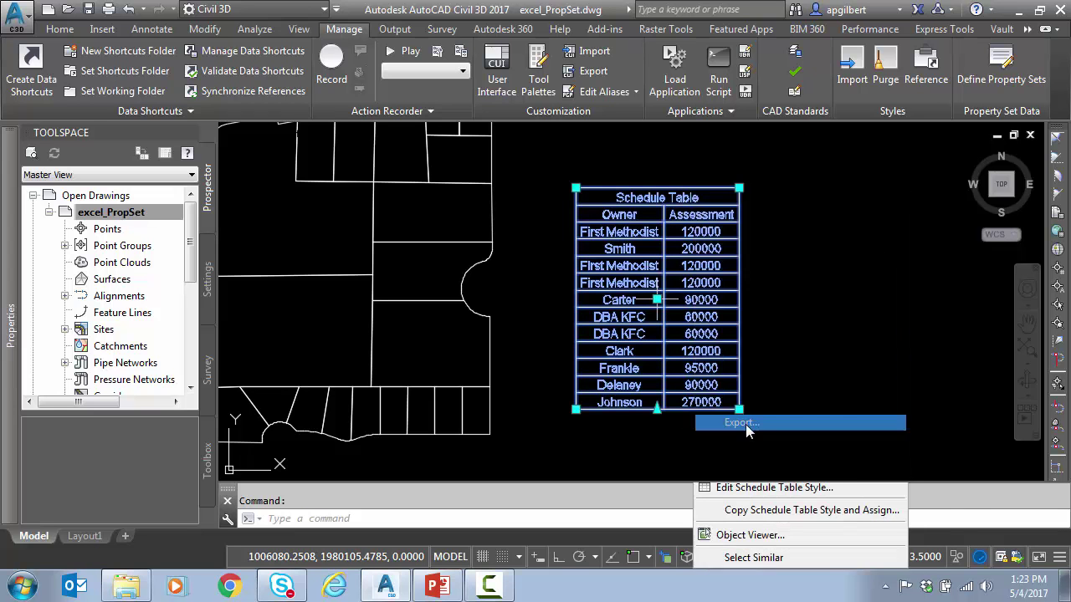
# - Export the schedule table as an Excel 2003 file named Schedule.xls
pyautogui.moveTo(740, 310); pyautogui.dragTo(415, 137)
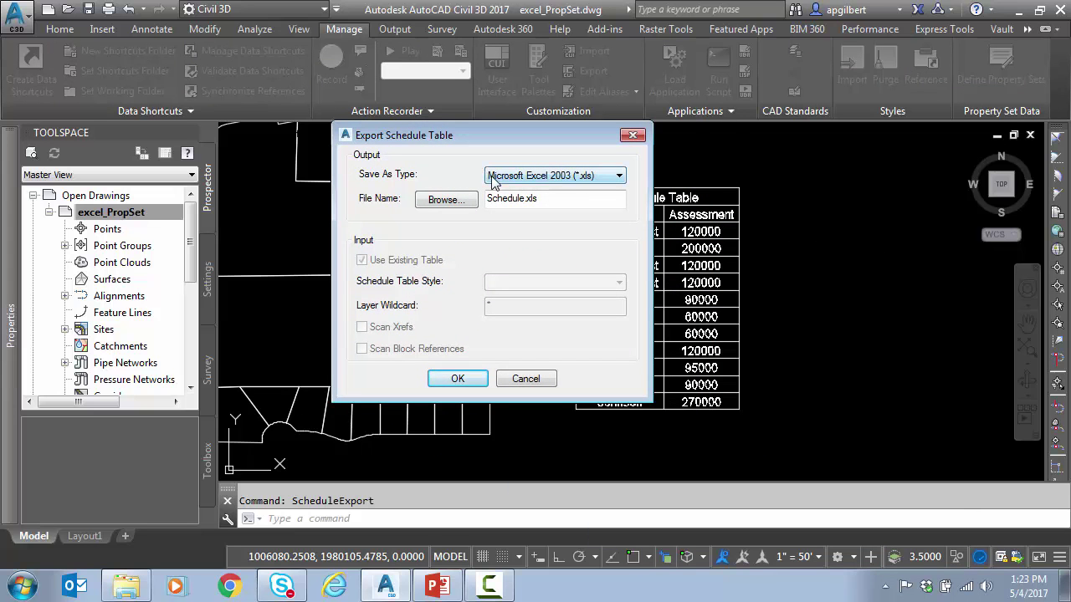
pyautogui.click(494, 184)
pyautogui.click(539, 186)
pyautogui.click(446, 201)
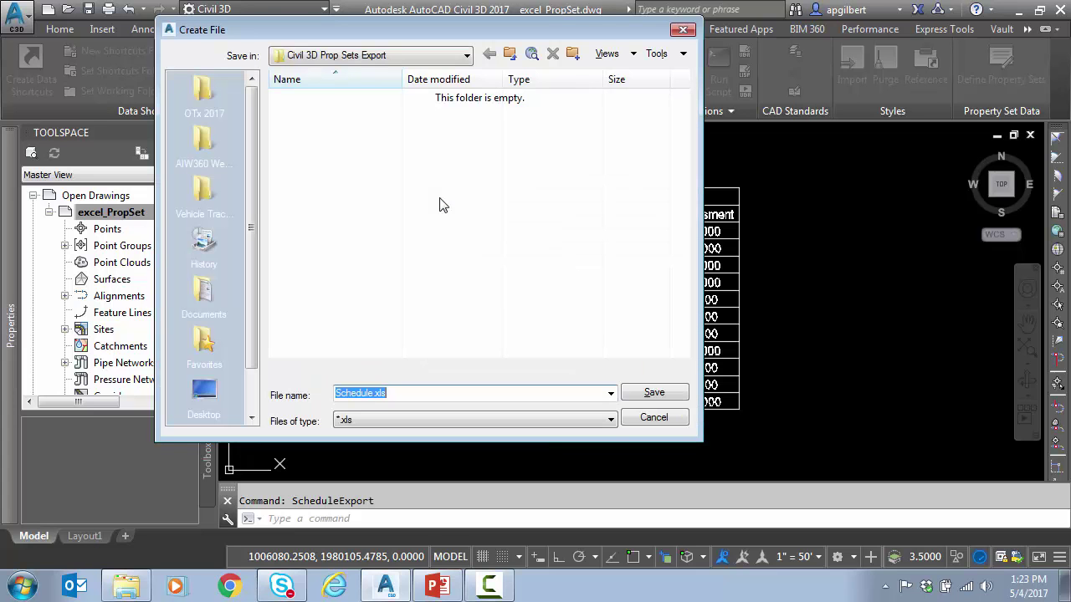
pyautogui.click(636, 393)
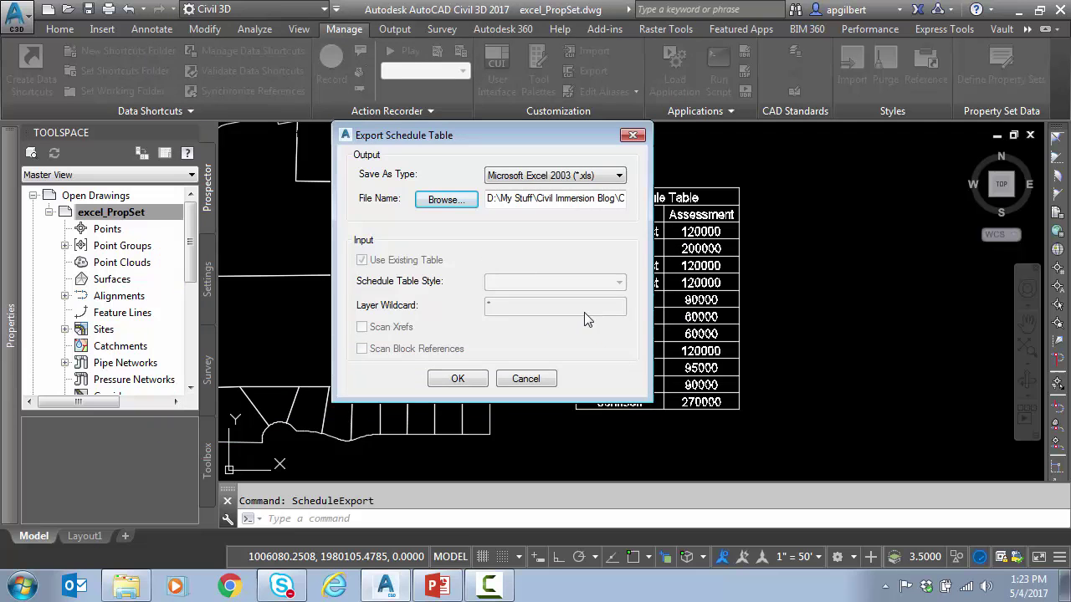
pyautogui.click(473, 384)
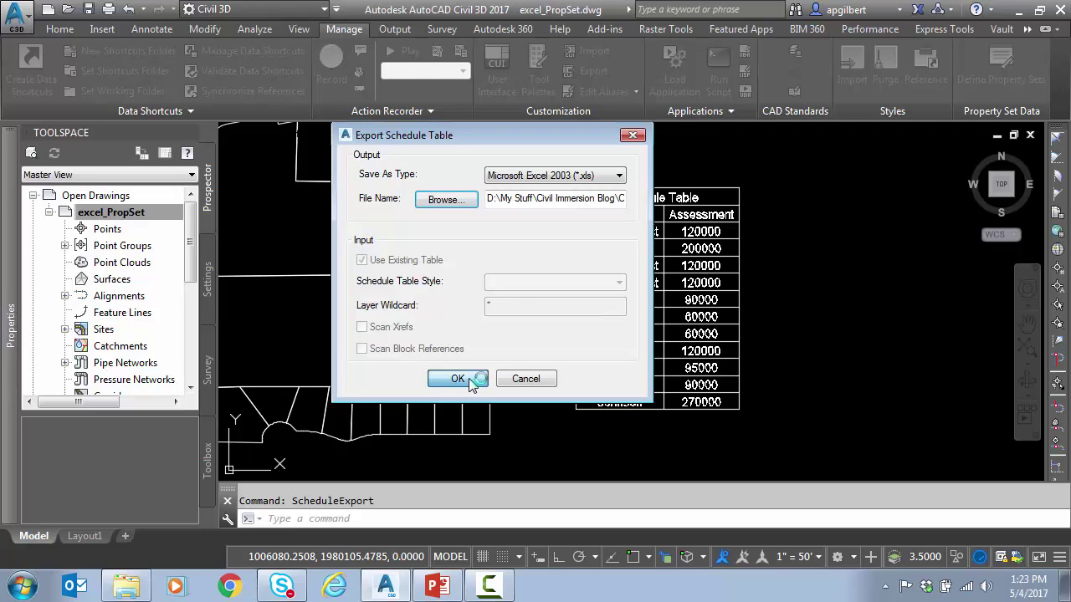
# - Open Schedule.xls in Excel from the export folder to check the rows, then close Excel
pyautogui.click(125, 586)
pyautogui.click(929, 168)
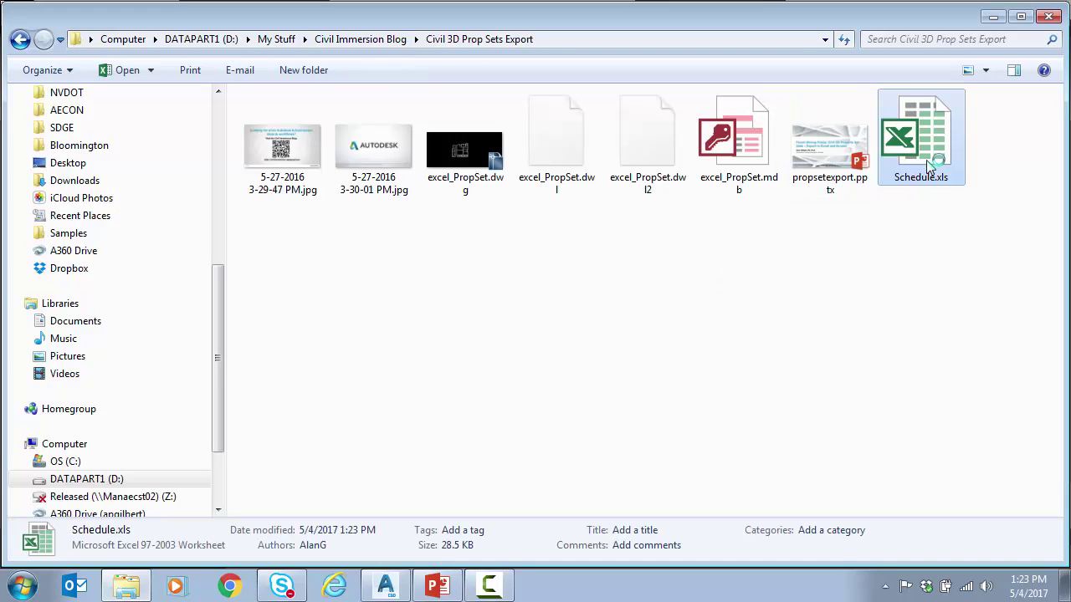
pyautogui.doubleClick(929, 166)
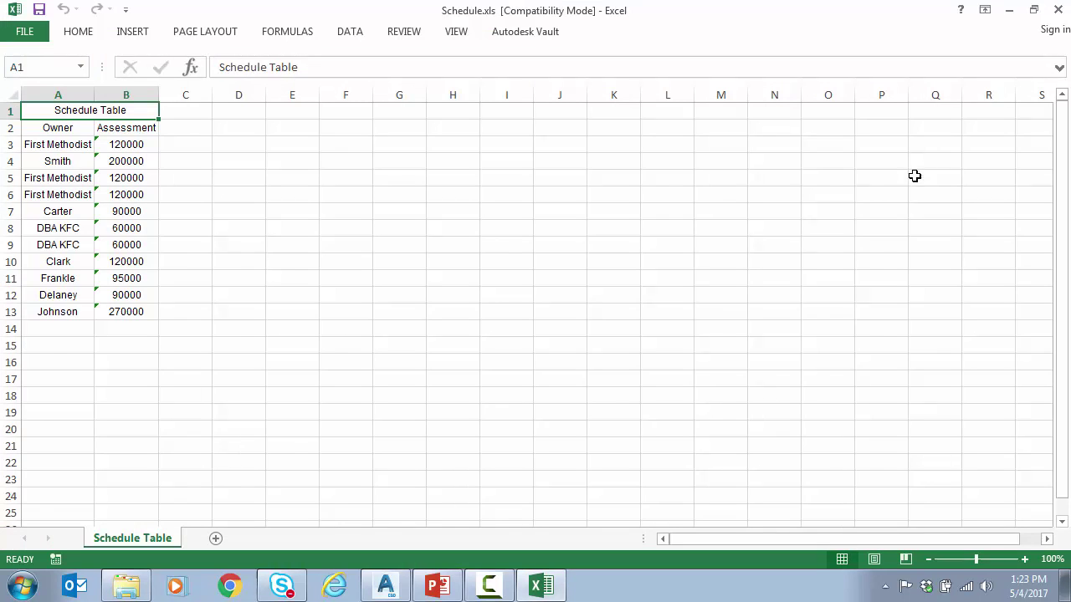
pyautogui.click(1054, 12)
pyautogui.click(992, 17)
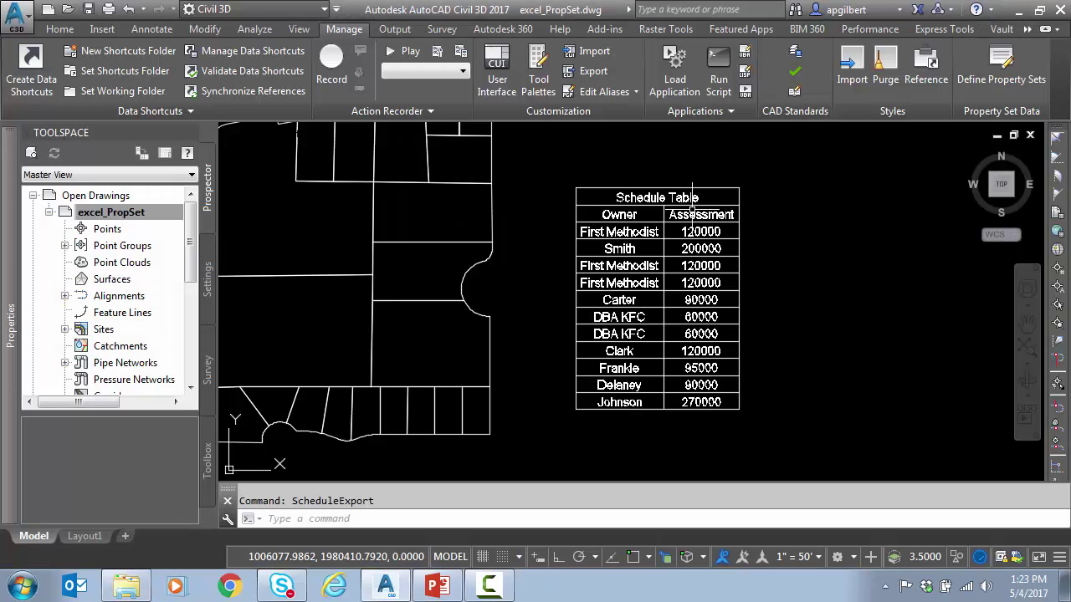
pyautogui.moveTo(781, 265); pyautogui.dragTo(739, 263, button='middle')
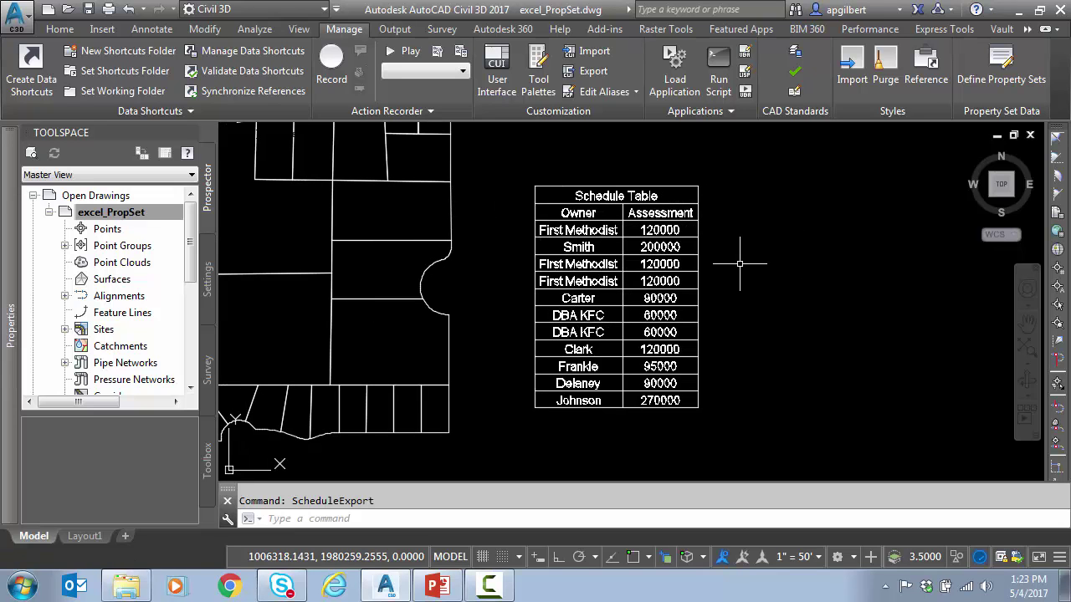
pyautogui.click(603, 268)
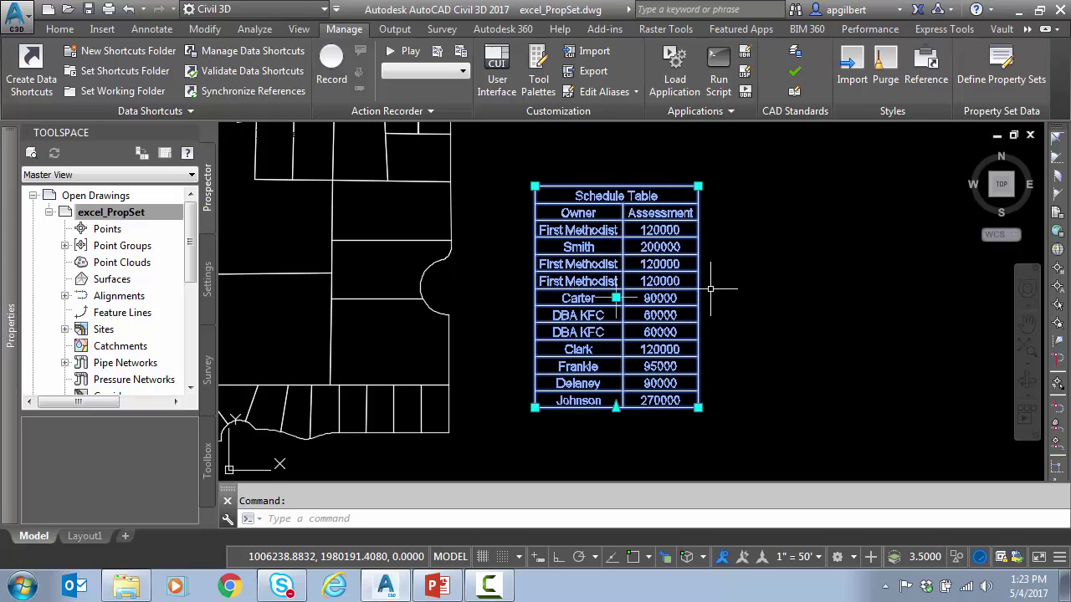
pyautogui.rightClick(638, 277)
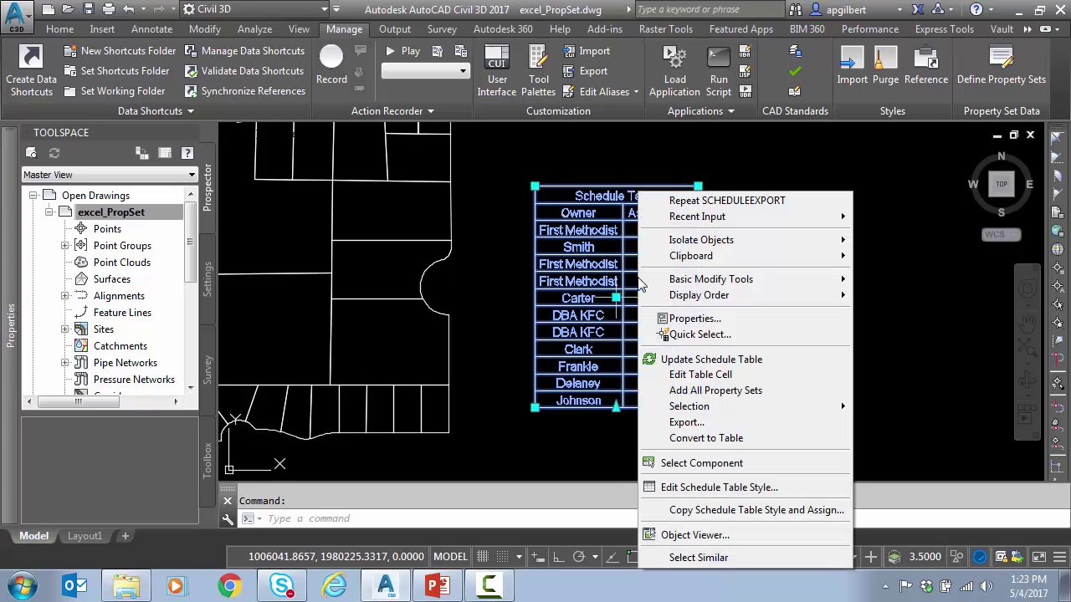
pyautogui.click(695, 441)
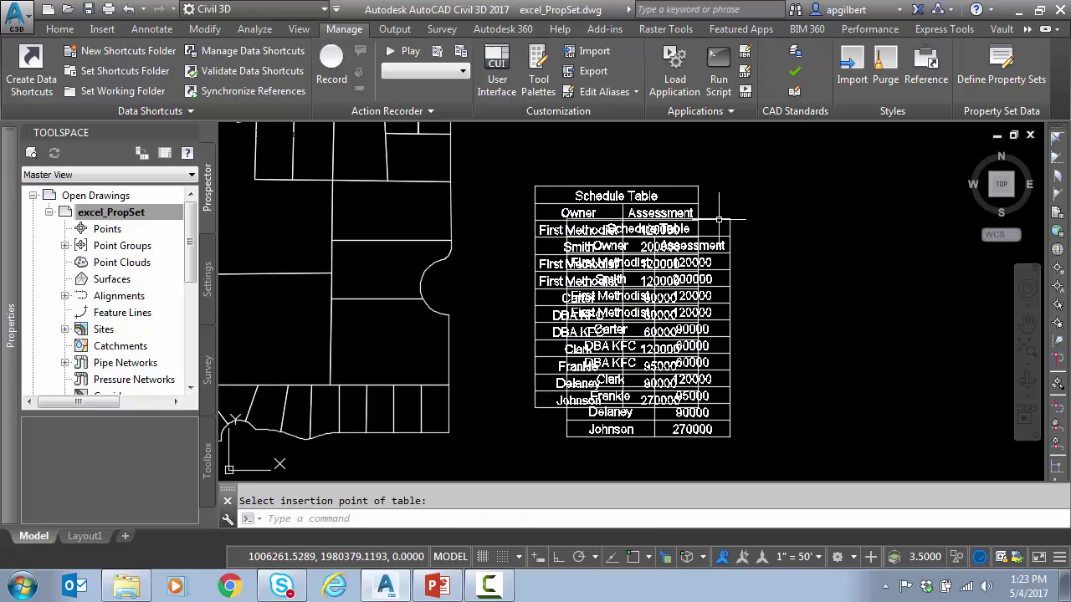
pyautogui.click(566, 221)
pyautogui.click(719, 217)
pyautogui.write('m')
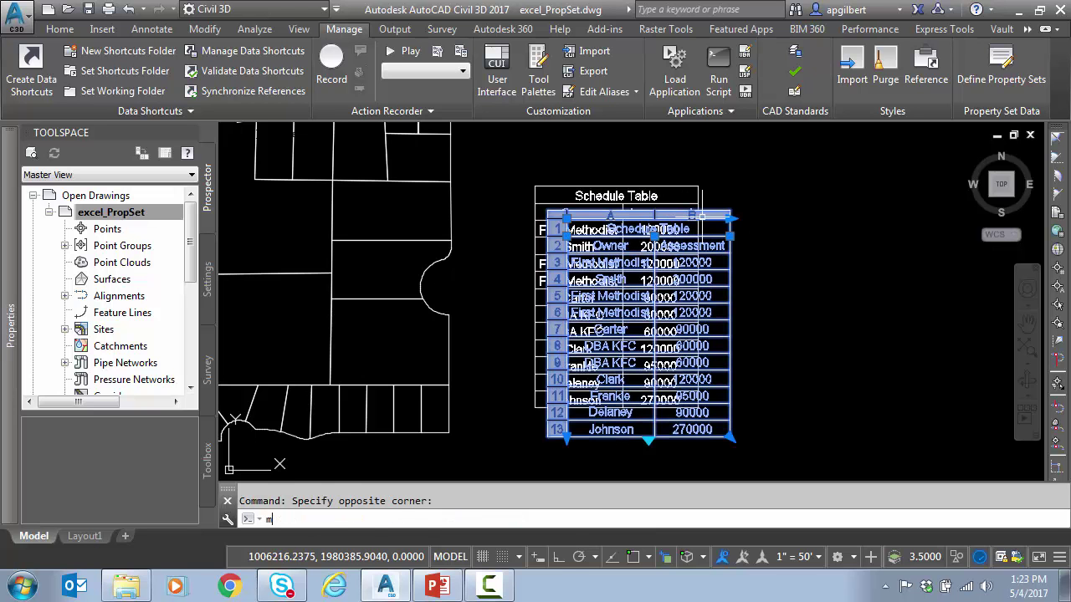
pyautogui.press('Return')
pyautogui.click(652, 313)
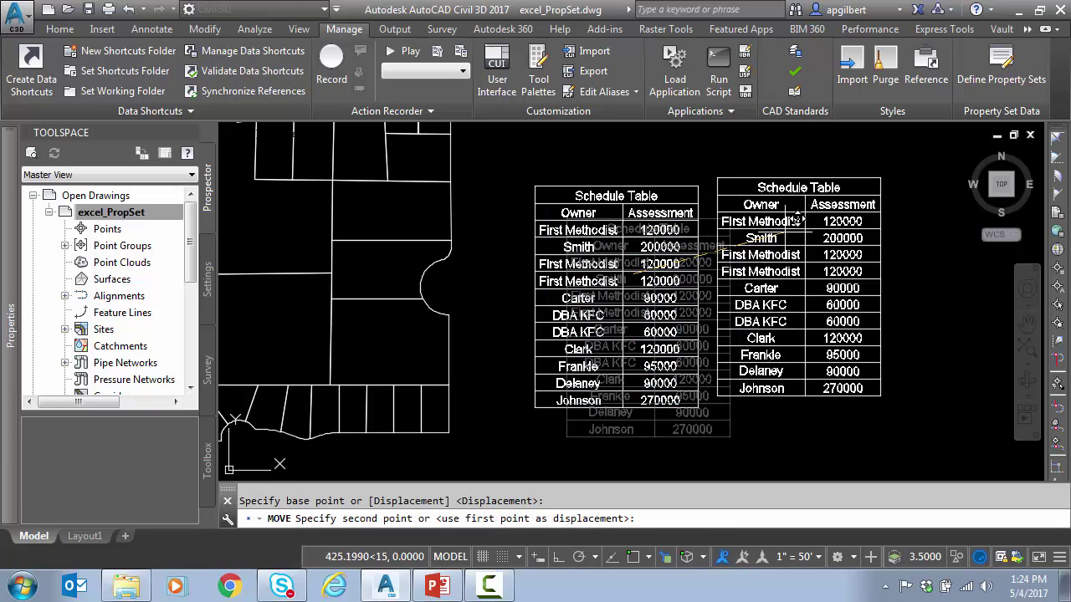
pyautogui.click(803, 271)
pyautogui.press('Escape')
pyautogui.click(779, 176)
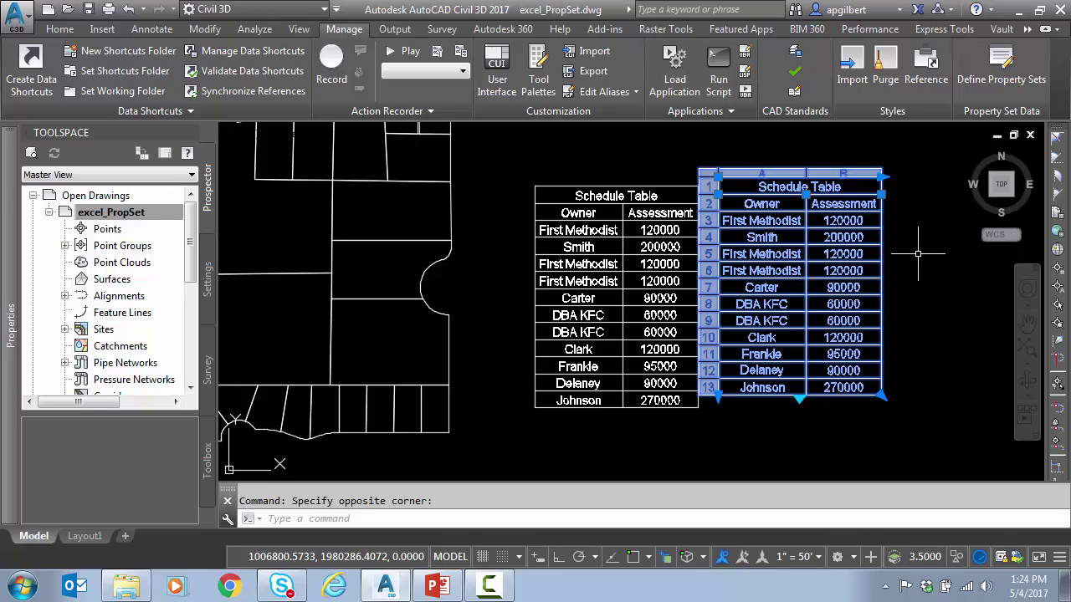
pyautogui.press('Delete')
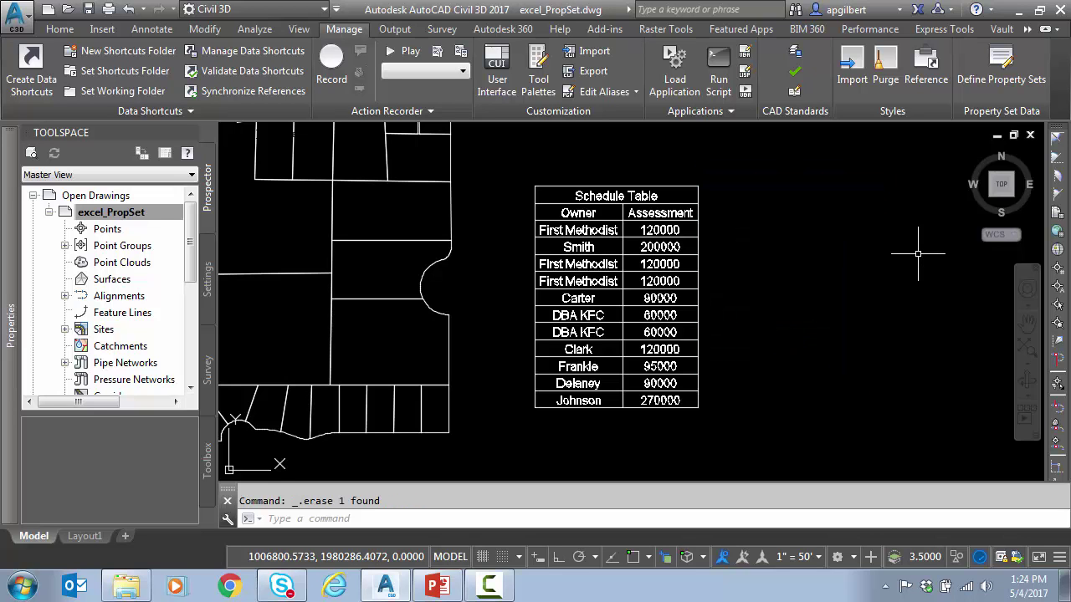
pyautogui.moveTo(722, 225); pyautogui.dragTo(733, 214, button='middle')
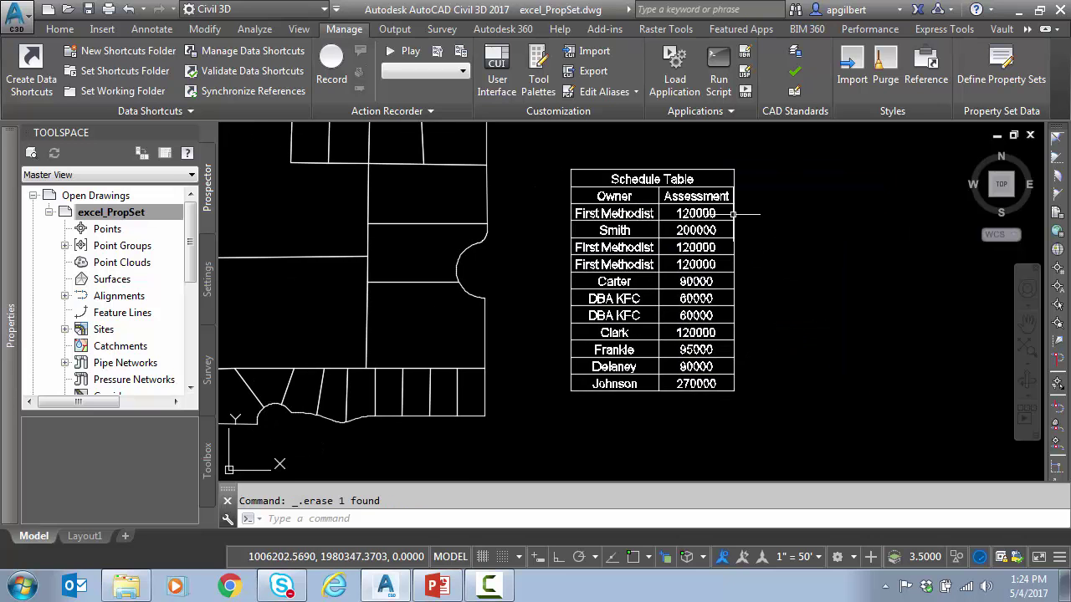
pyautogui.click(689, 172)
pyautogui.rightClick(691, 192)
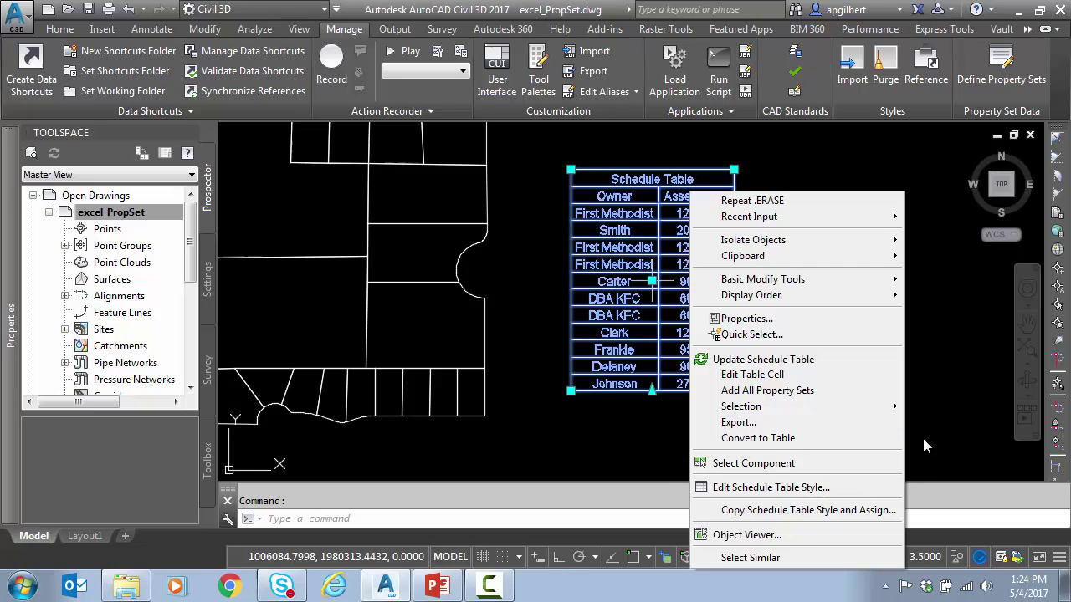
pyautogui.press('Escape')
pyautogui.press('Escape')
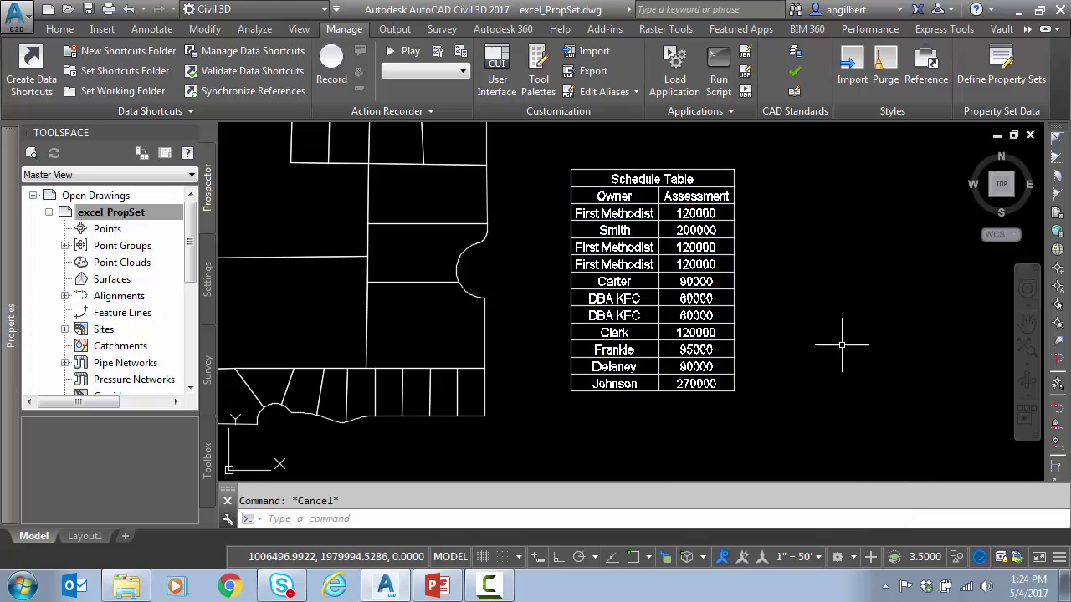
pyautogui.scroll(-2, 715, 420)
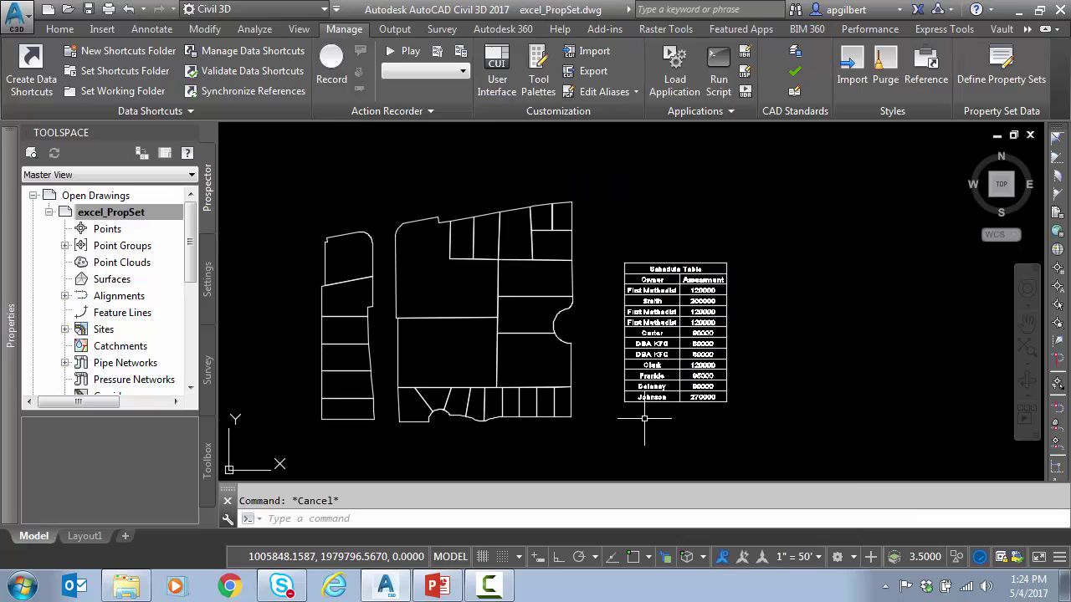
# - Select Johnson's parcel outline and change its Assessment from 270000 to 300000 in Properties
pyautogui.scroll(2, 509, 350)
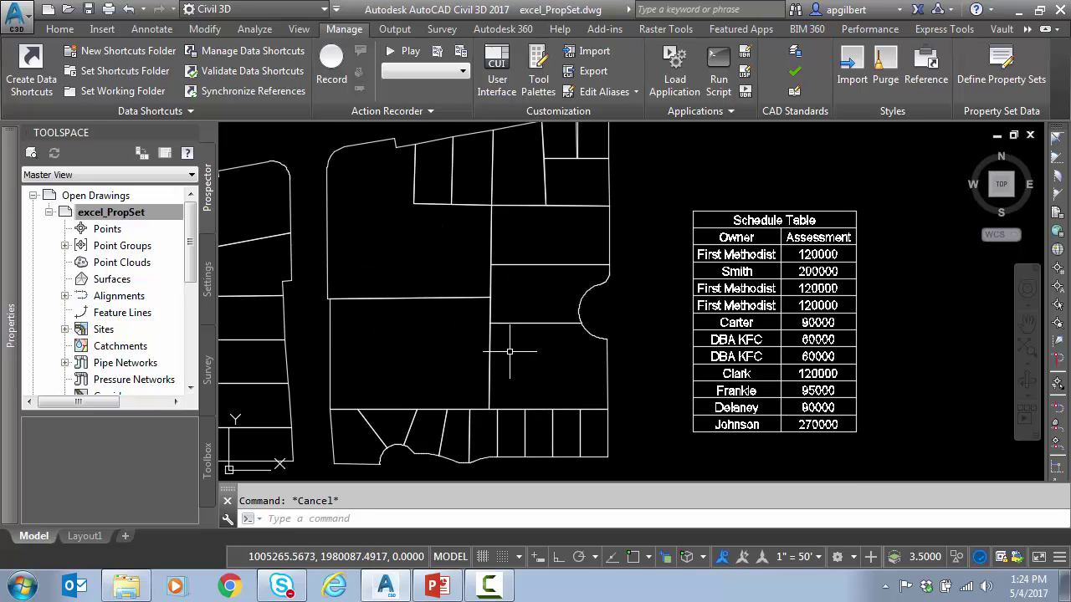
pyautogui.moveTo(640, 357); pyautogui.dragTo(595, 356, button='middle')
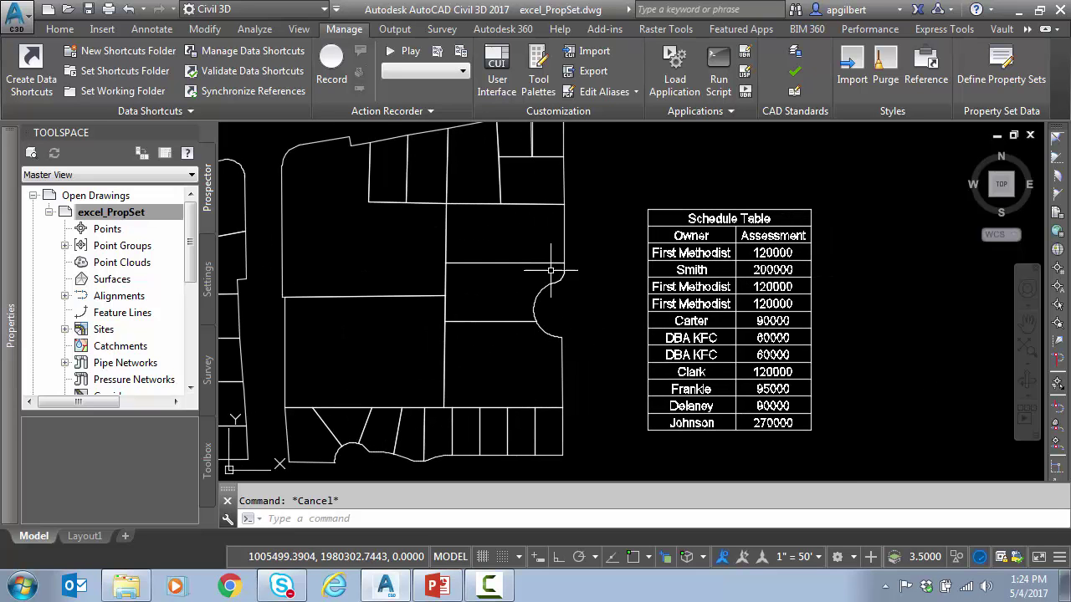
pyautogui.click(294, 245)
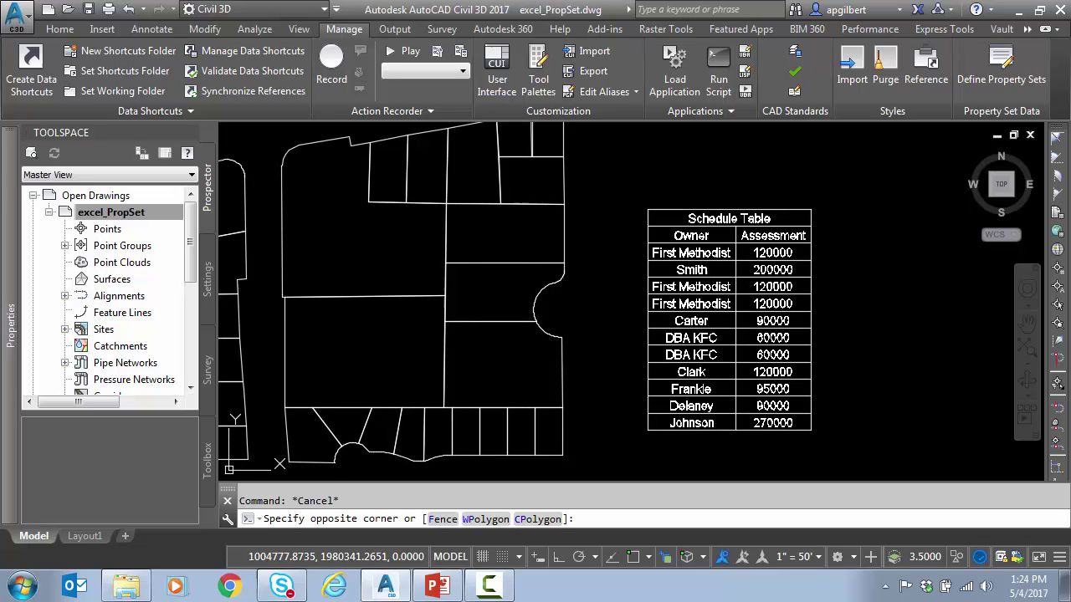
pyautogui.press('Escape')
pyautogui.click(285, 251)
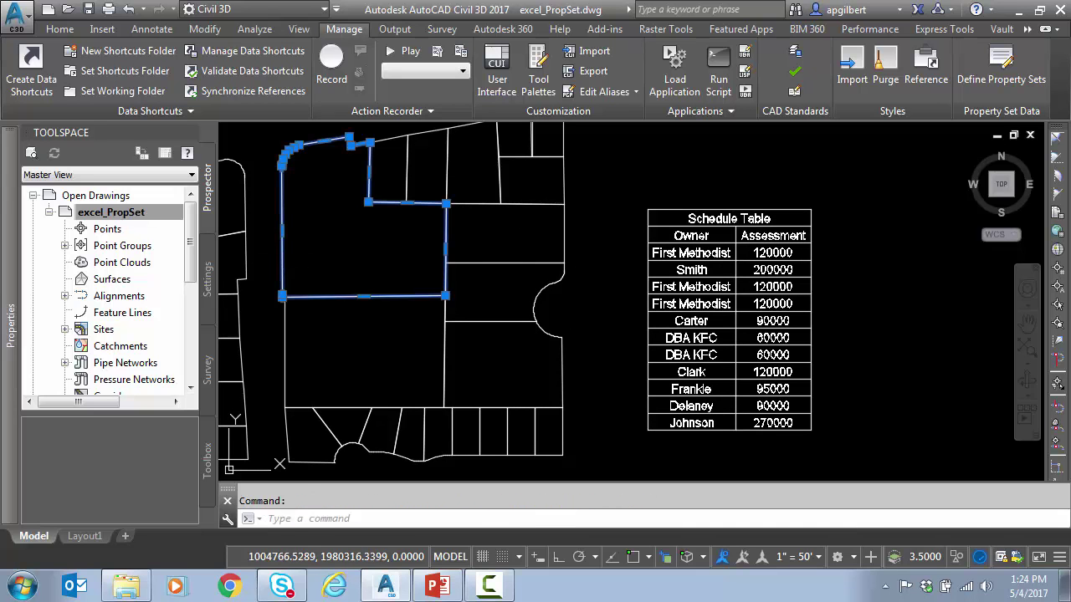
pyautogui.moveTo(4, 269)
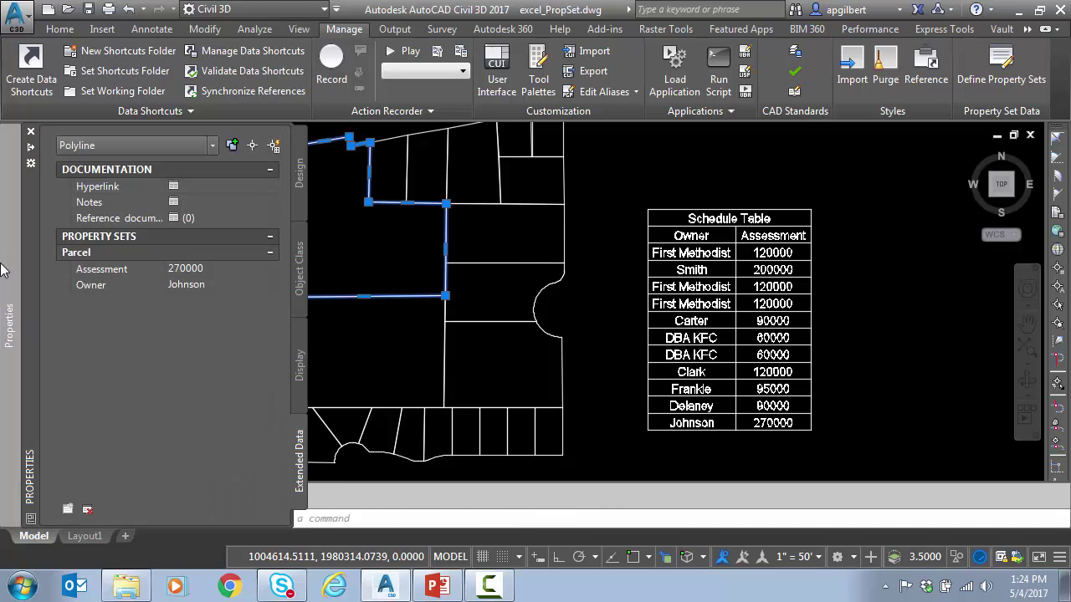
pyautogui.click(216, 267)
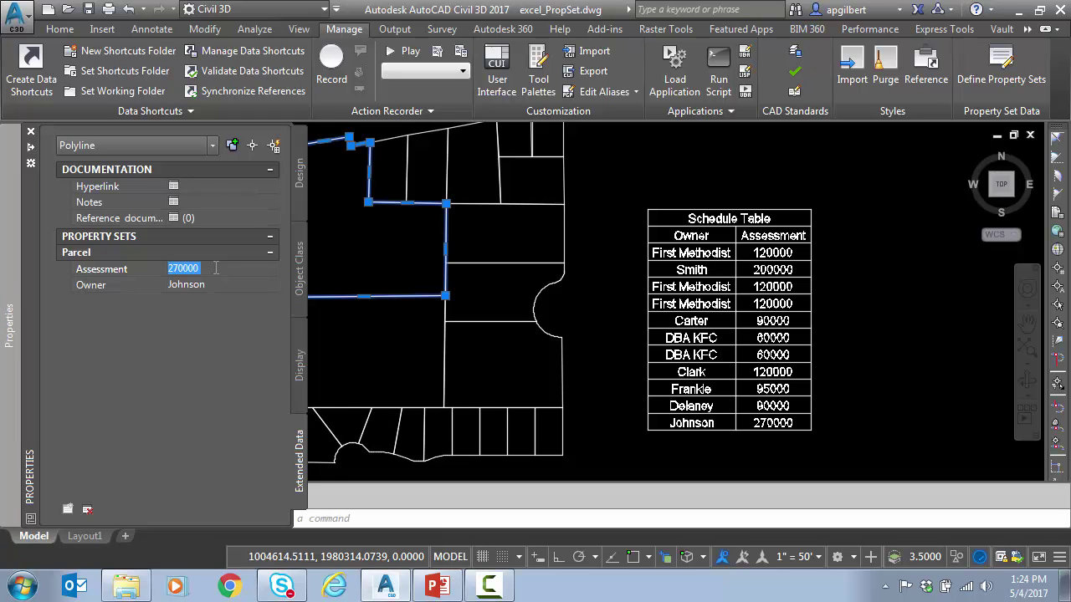
pyautogui.write('3')
pyautogui.press('Tab')
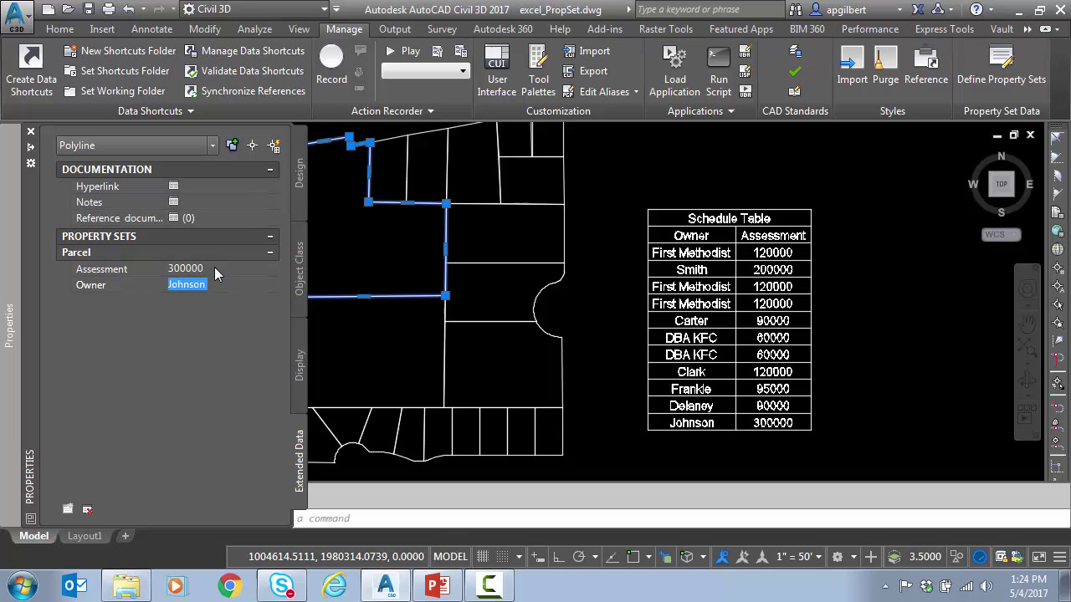
pyautogui.hotkey('ctrl', '1')
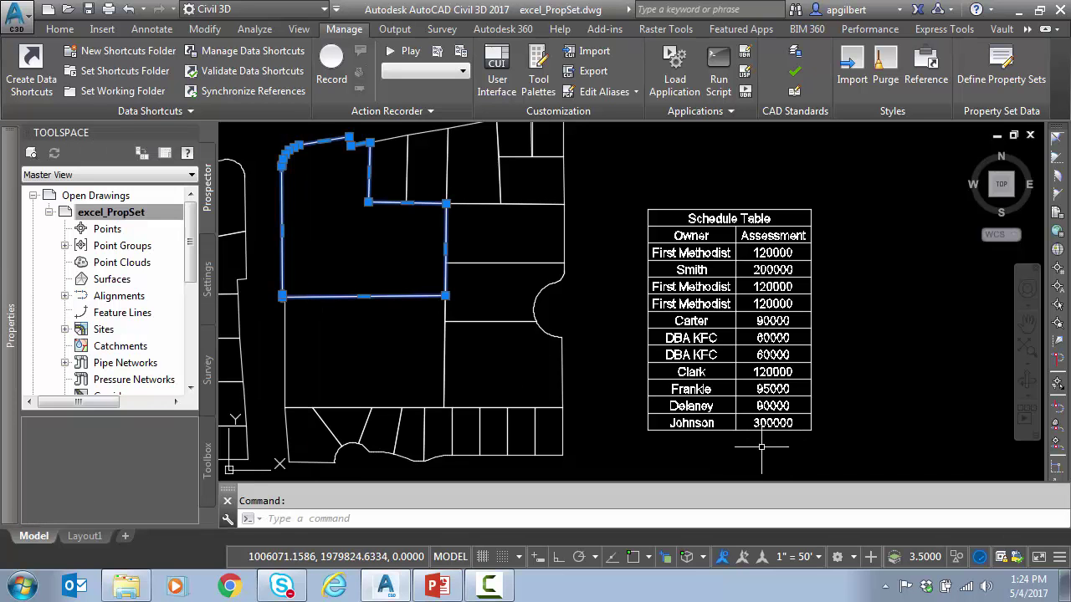
pyautogui.moveTo(747, 454); pyautogui.dragTo(748, 412, button='middle')
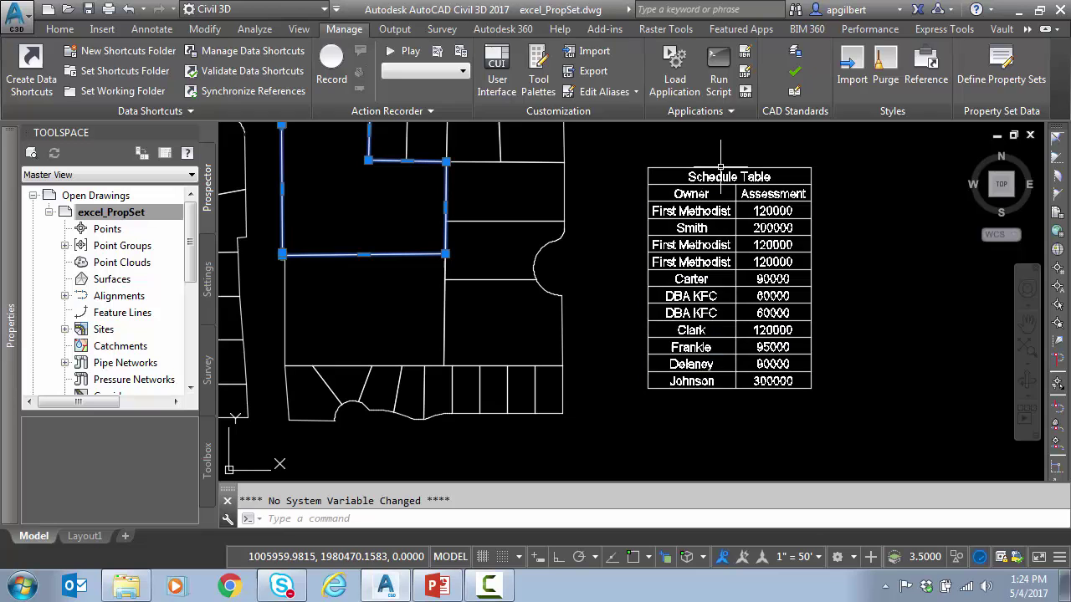
pyautogui.click(748, 267)
pyautogui.rightClick(747, 268)
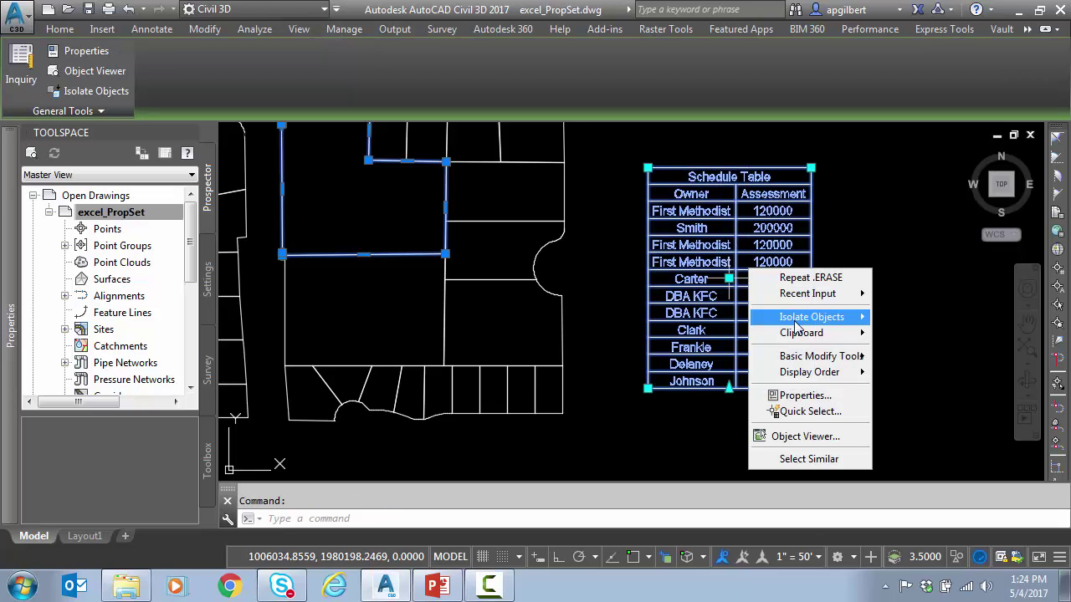
pyautogui.click(834, 234)
pyautogui.press('Escape')
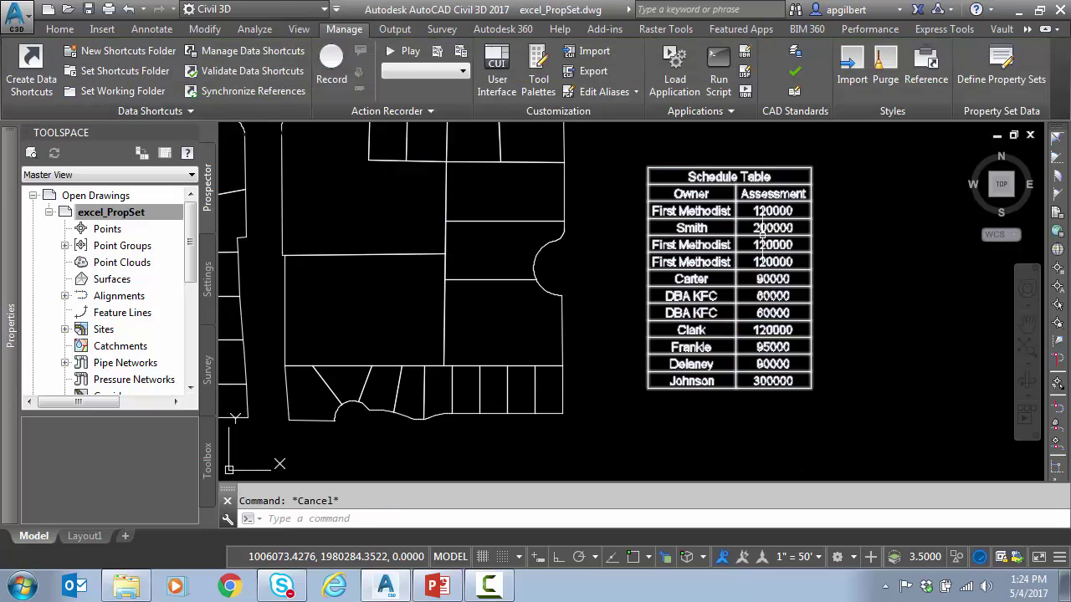
pyautogui.click(764, 235)
pyautogui.rightClick(767, 297)
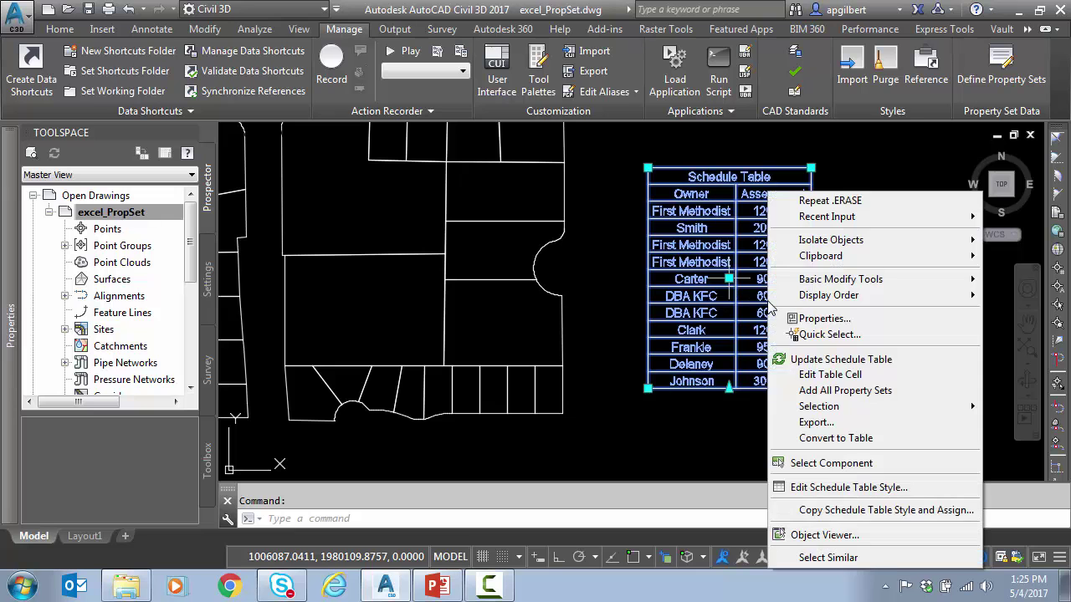
pyautogui.click(755, 431)
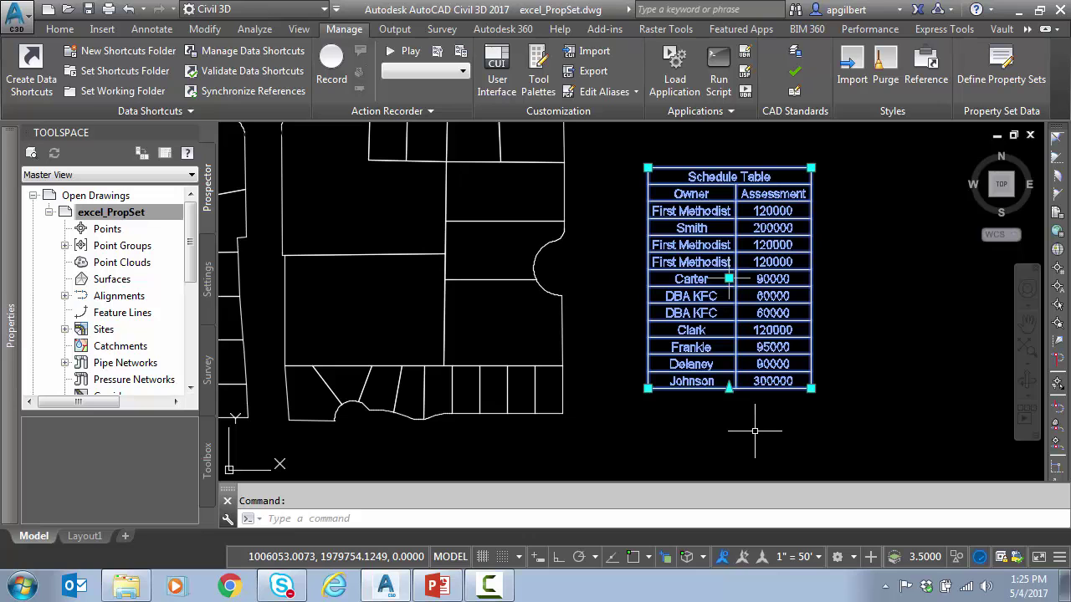